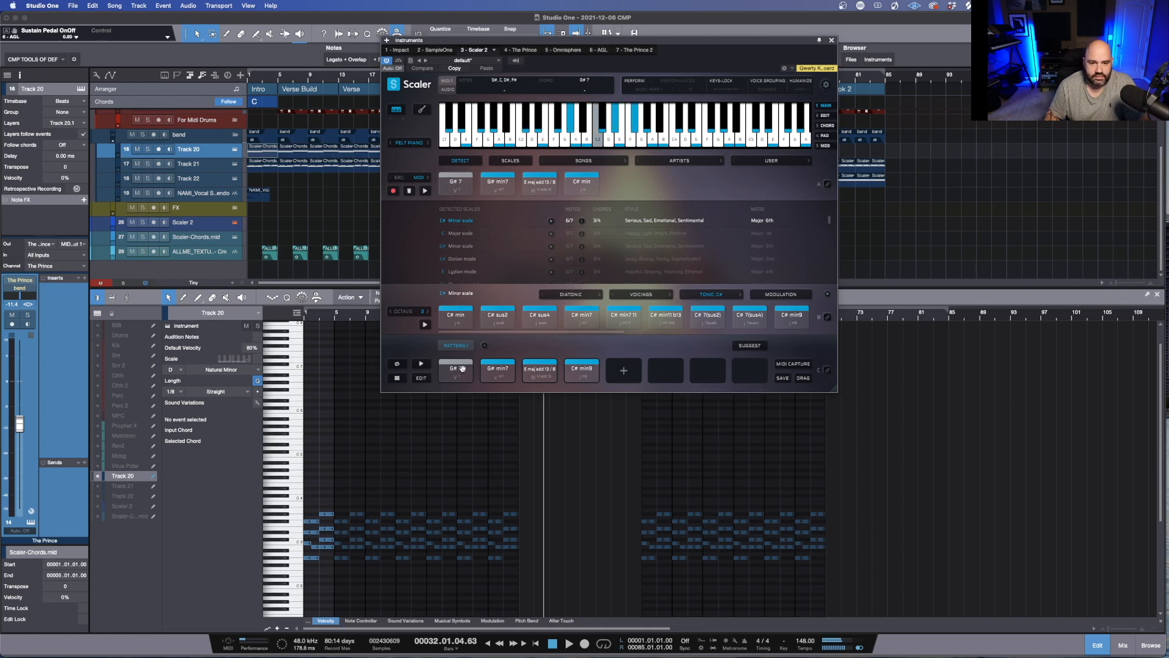
Step: Audition the G# 7, E major add 13 and C# min9 chords in Scaler's pattern, and close the plug-in window
left_click(529, 369)
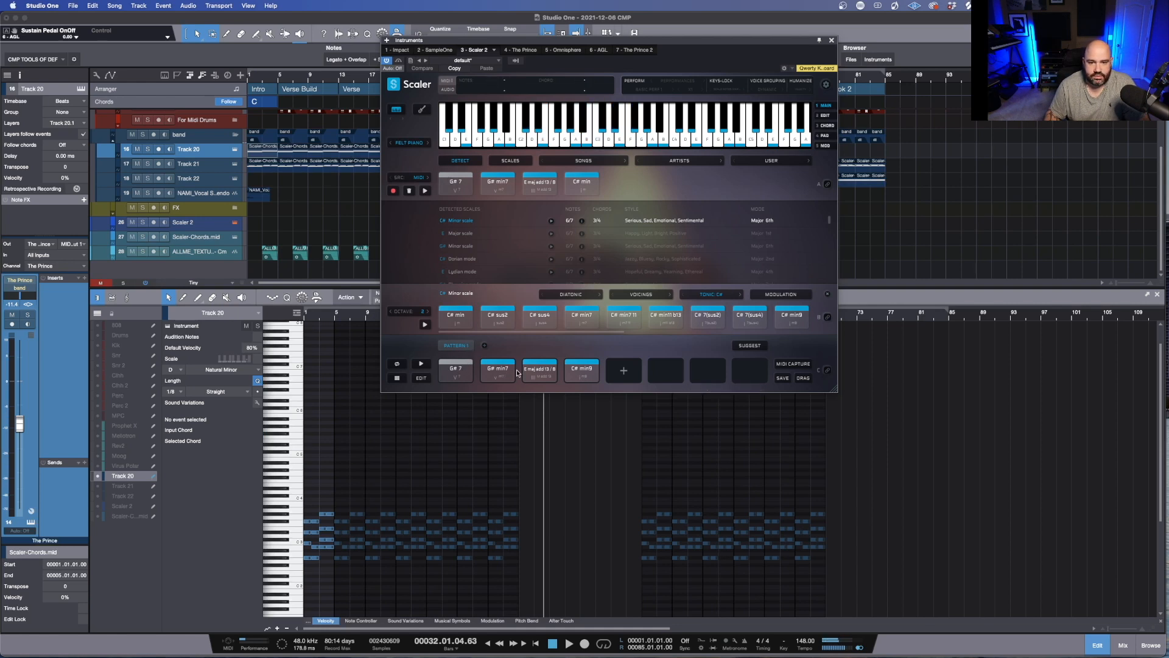
left_click(569, 366)
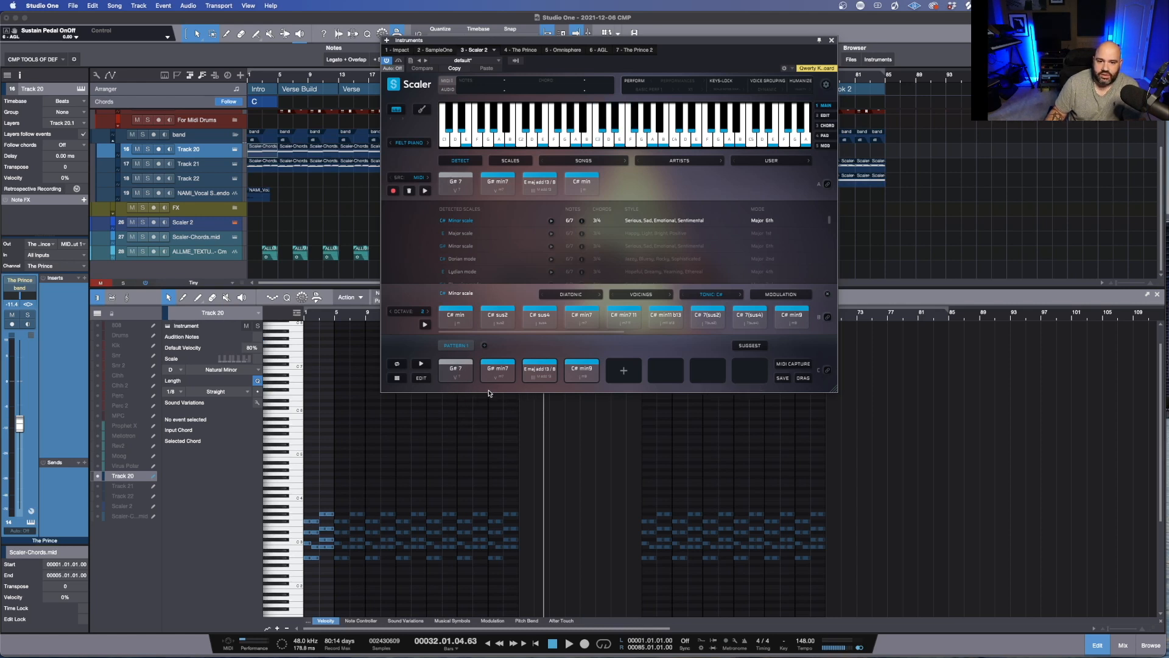
left_click(457, 369)
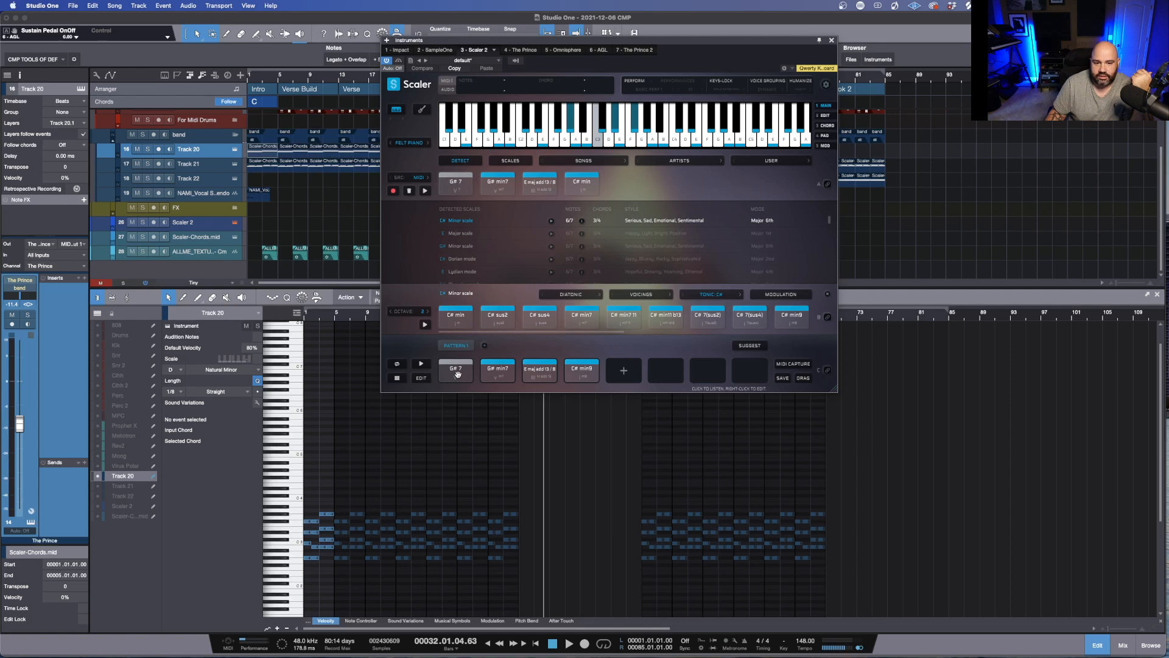
left_click(457, 372)
left_click(575, 372)
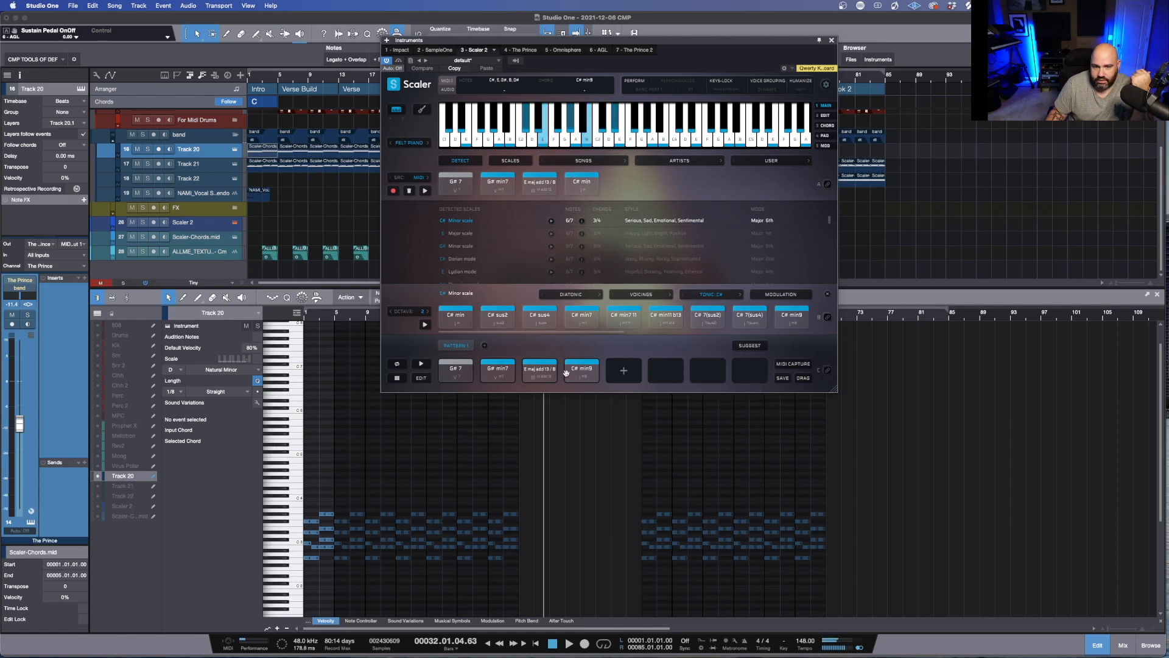
left_click(460, 369)
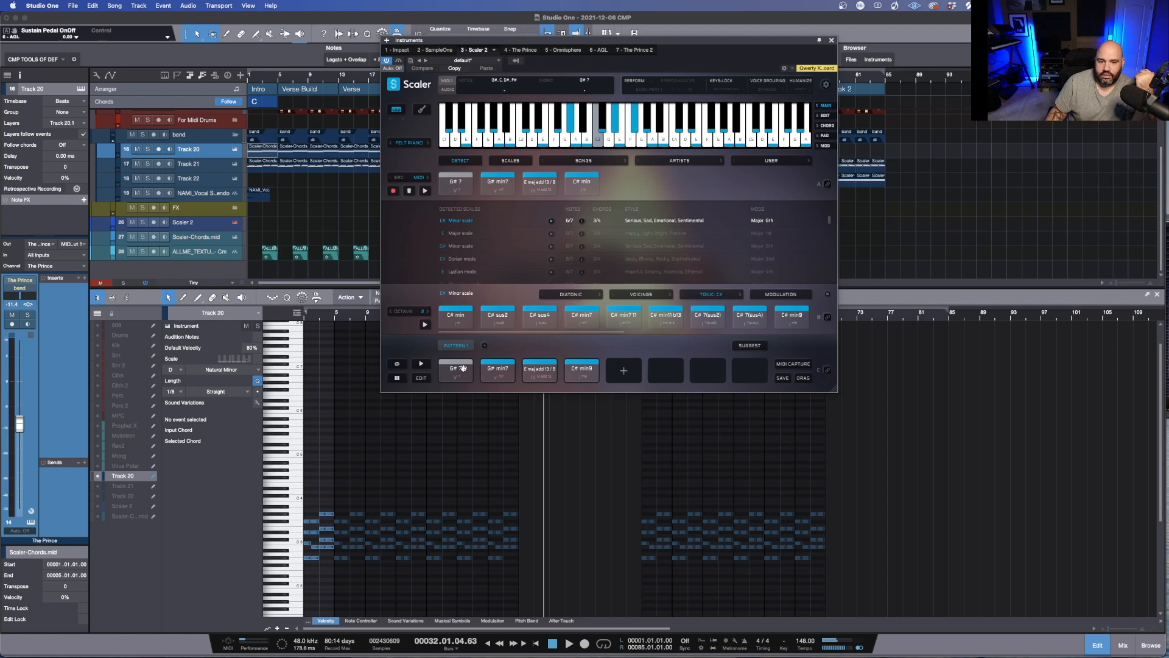
left_click(589, 370)
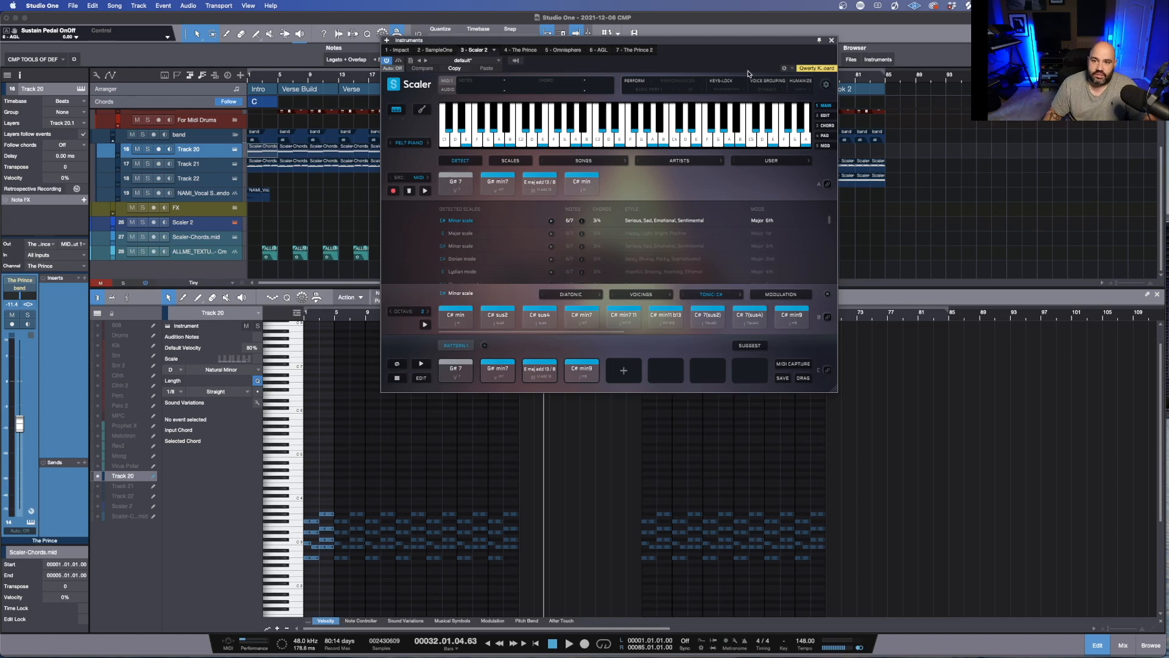
left_click(830, 41)
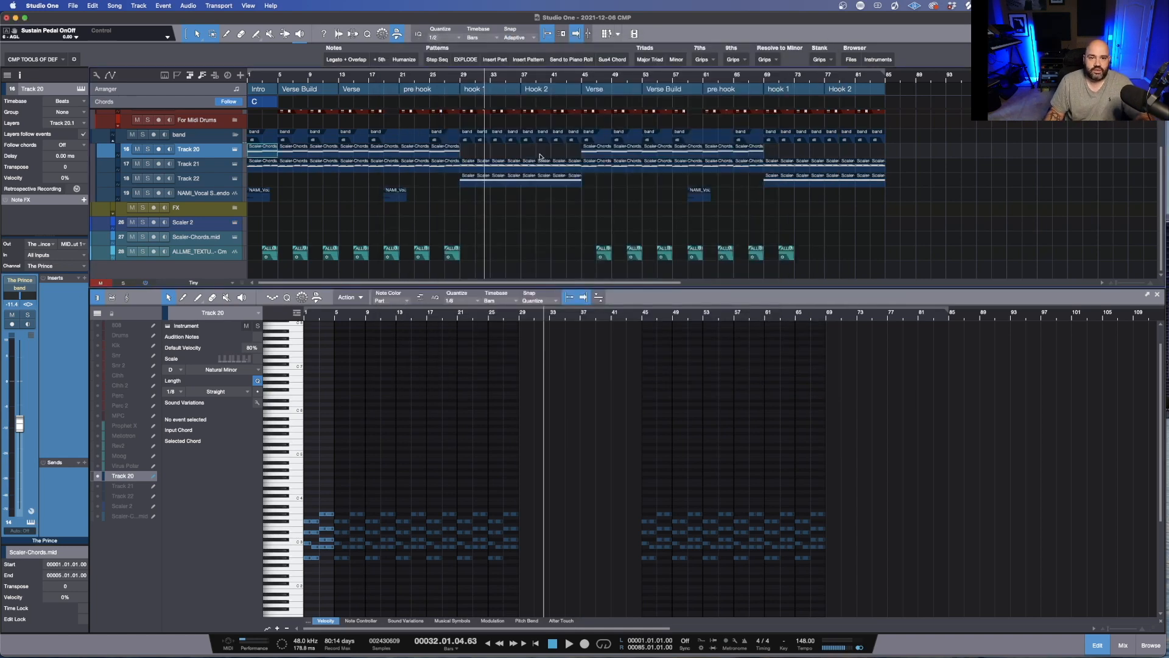
Step: Open Track 21's pre hook chord clip at bar 25 in the note editor, zoomed in enough to read its notes
left_click(446, 170)
double_click(447, 172)
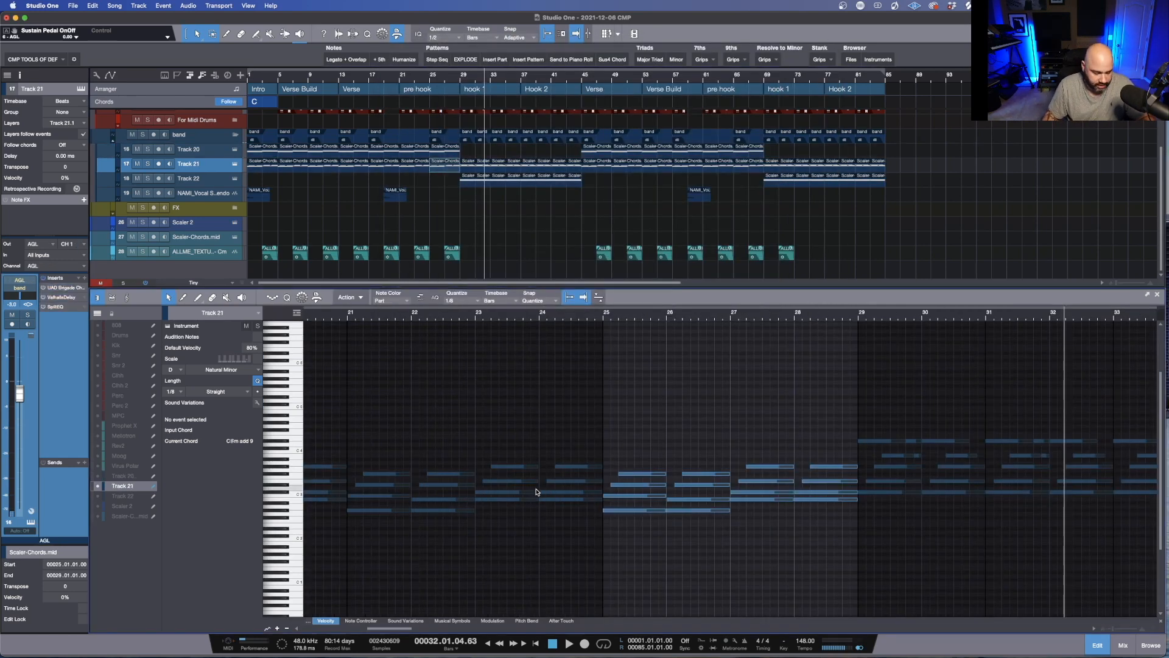
scroll(481, 503, "down", 2)
scroll(481, 501, "up", 3)
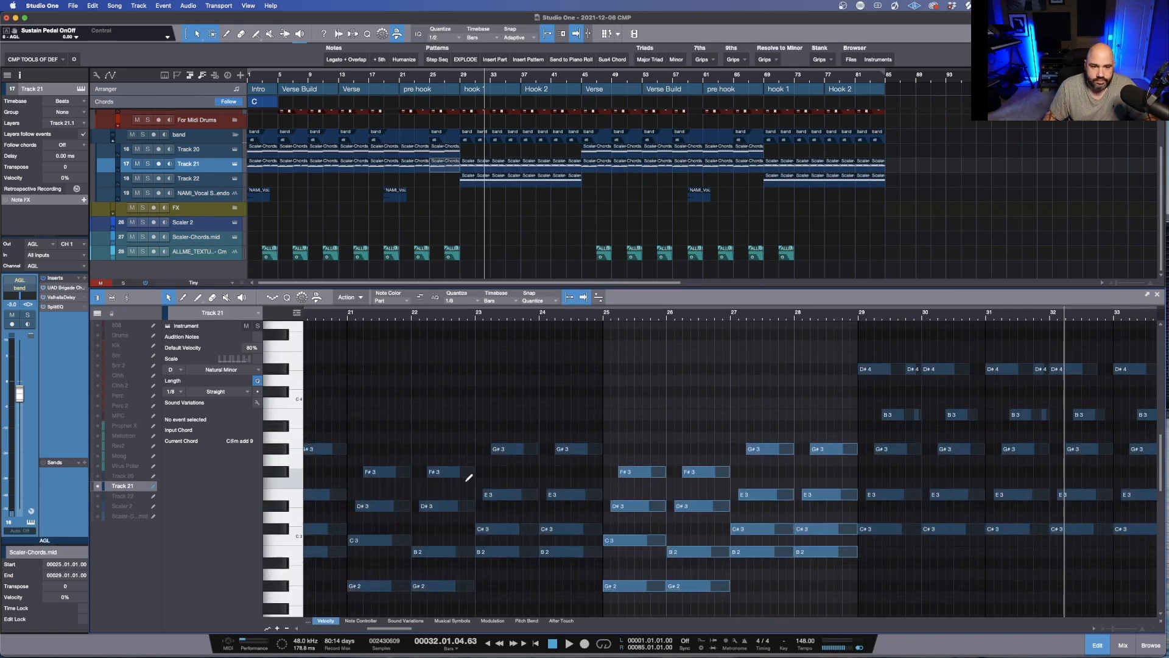
Step: Play the pre hook from bar 21 while following Track 21's notes in an enlarged note editor
left_click(402, 84)
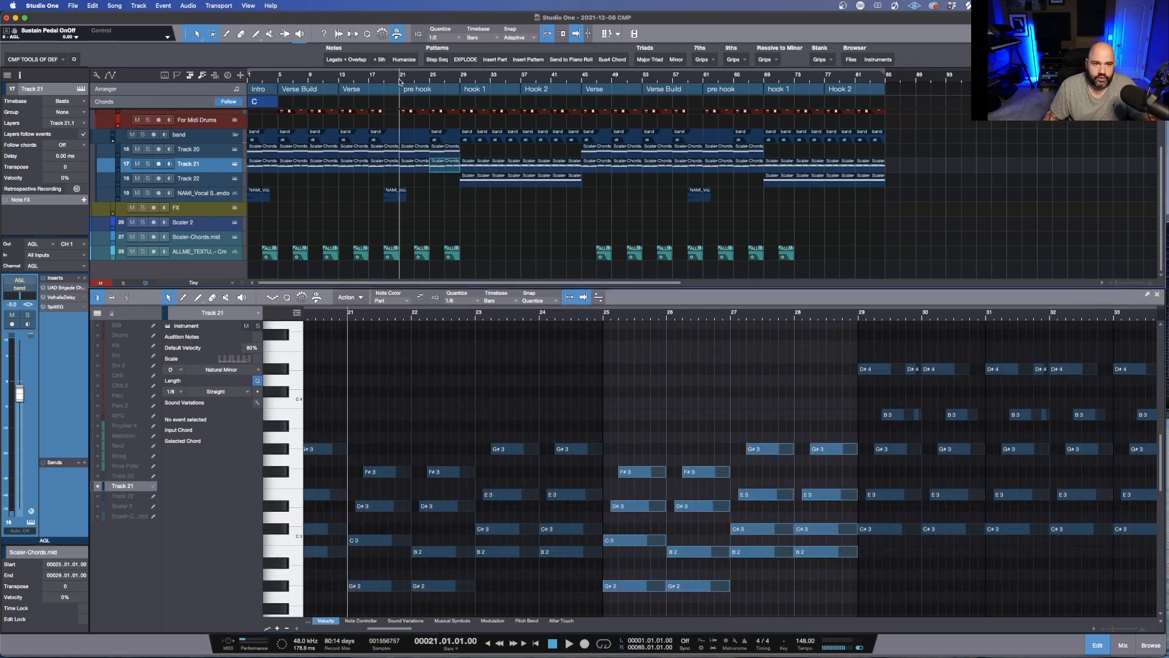
key("space")
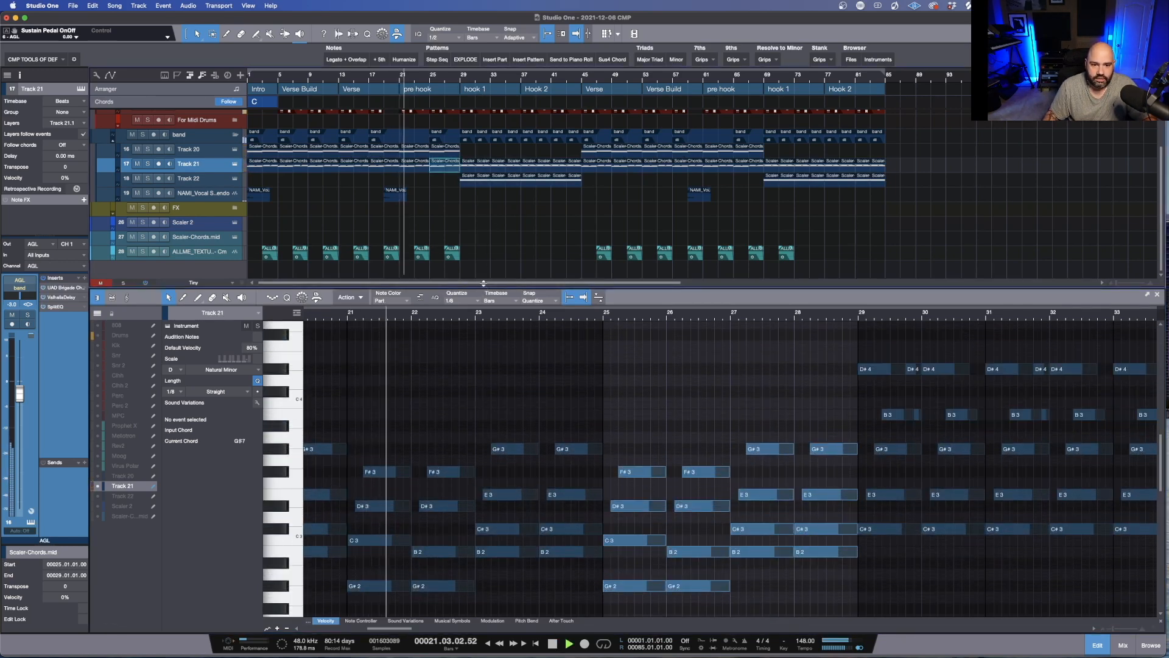
left_click_drag(485, 285, 426, 212)
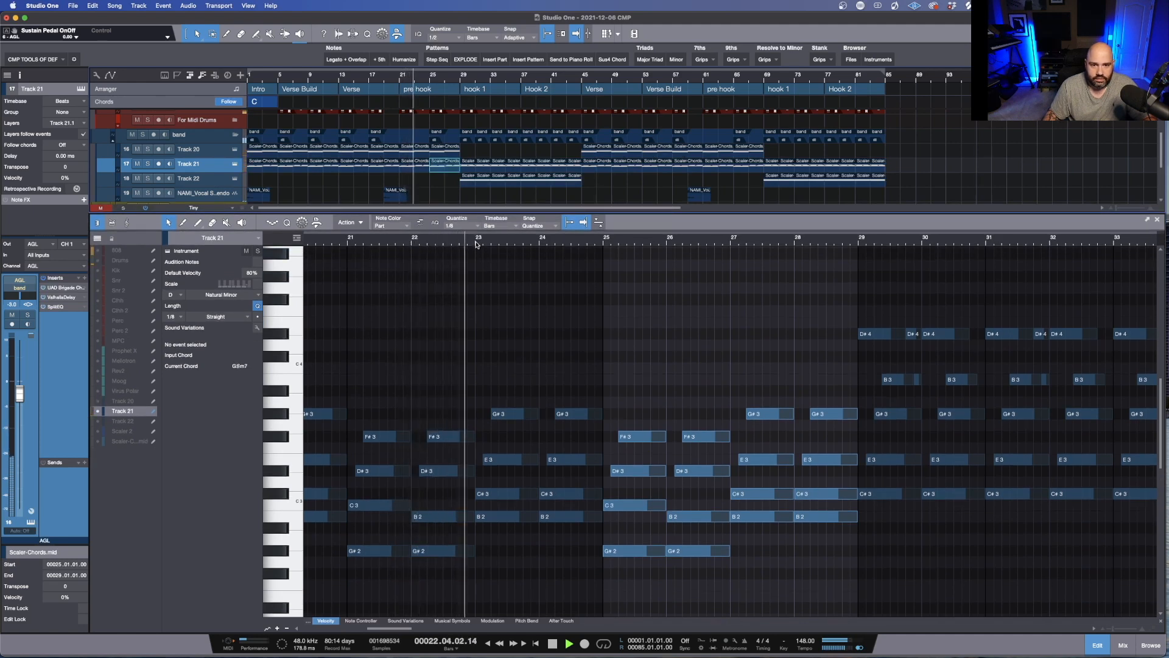
left_click_drag(478, 239, 469, 261)
key("space")
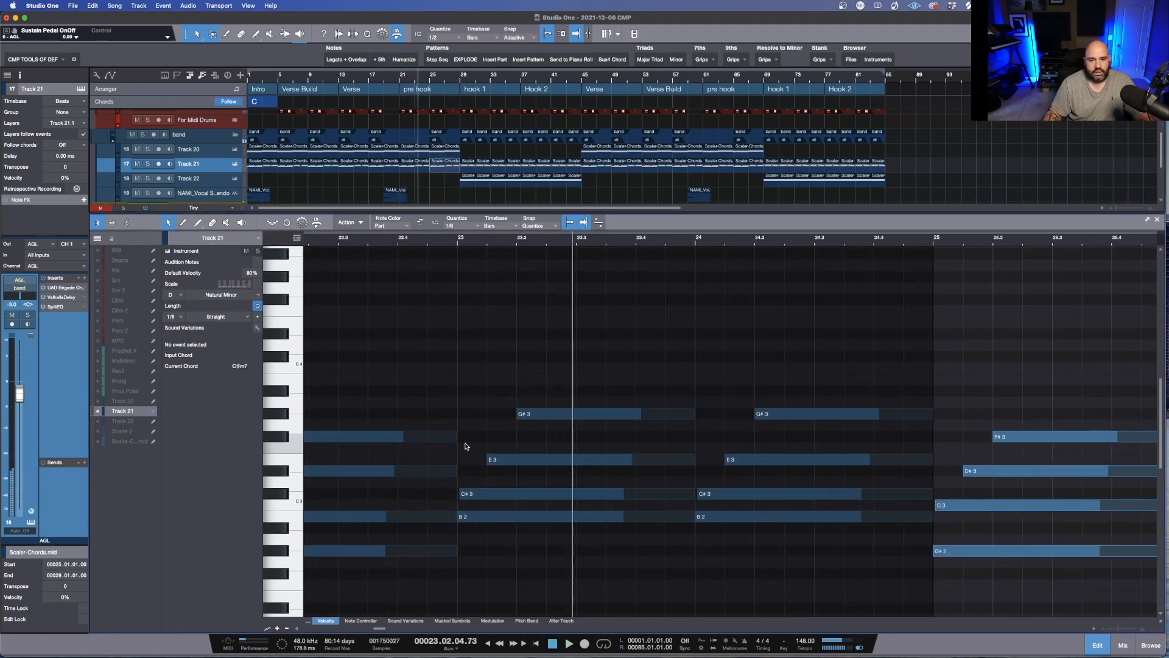
Step: Replay Track 21's chords from bar 23 and stop playback in bar 24
left_click(460, 239)
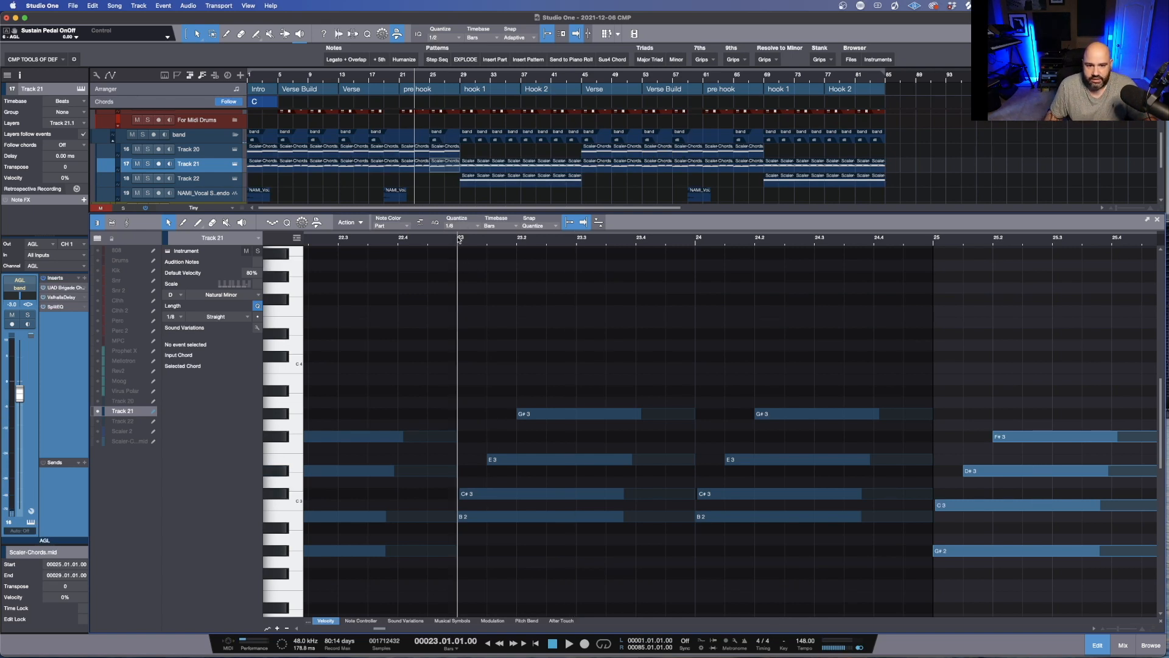
key("space")
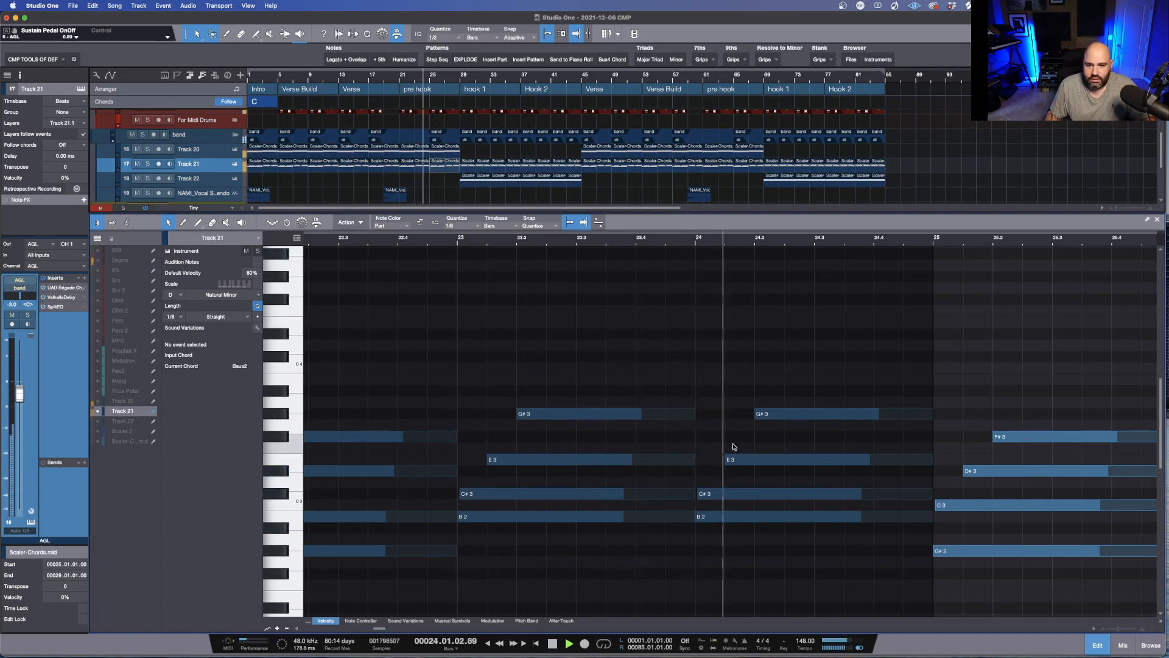
key("space")
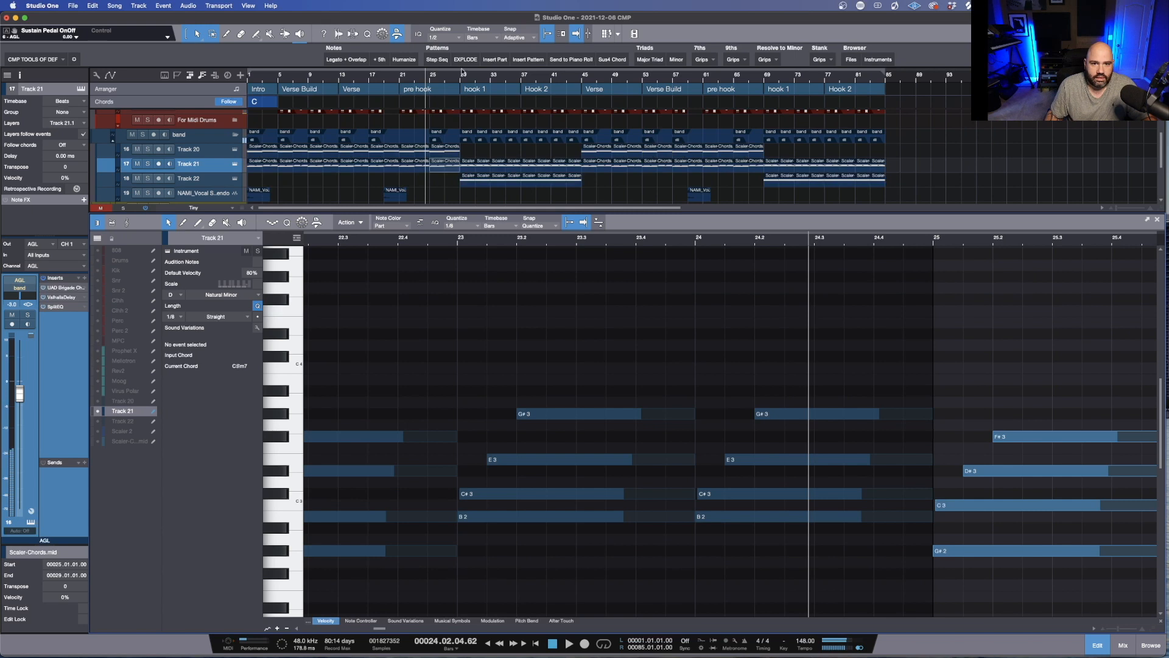
Step: Show Track 21's first hook 1 clip in the note editor and play the hook from bar 29
left_click(470, 168)
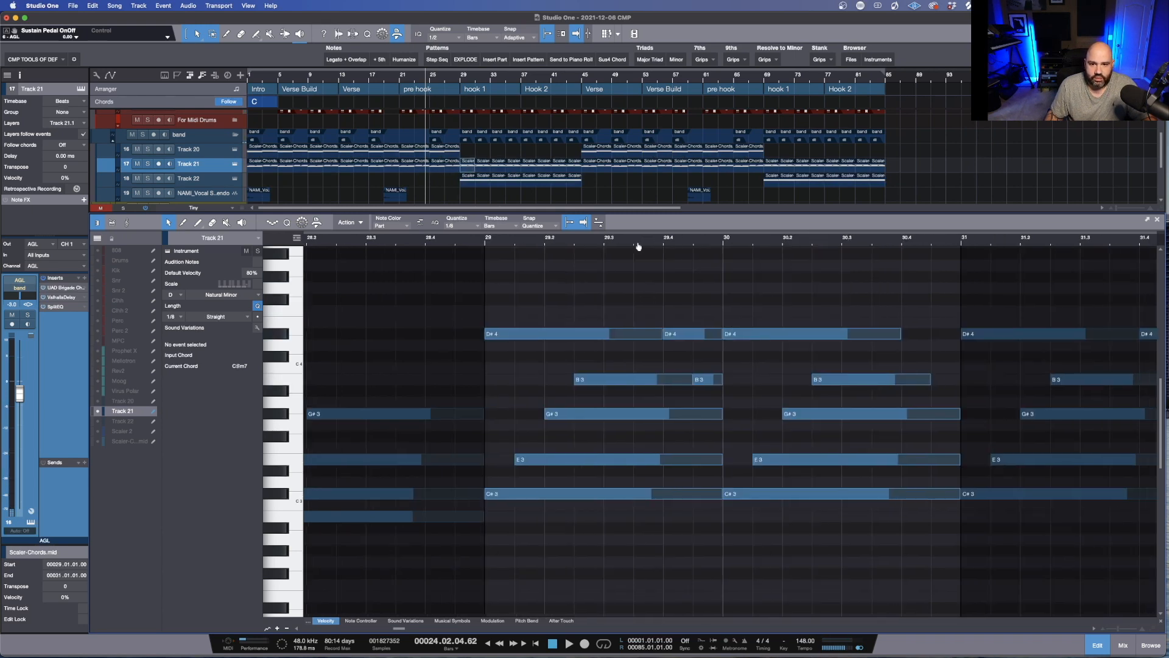
left_click_drag(639, 246, 554, 240)
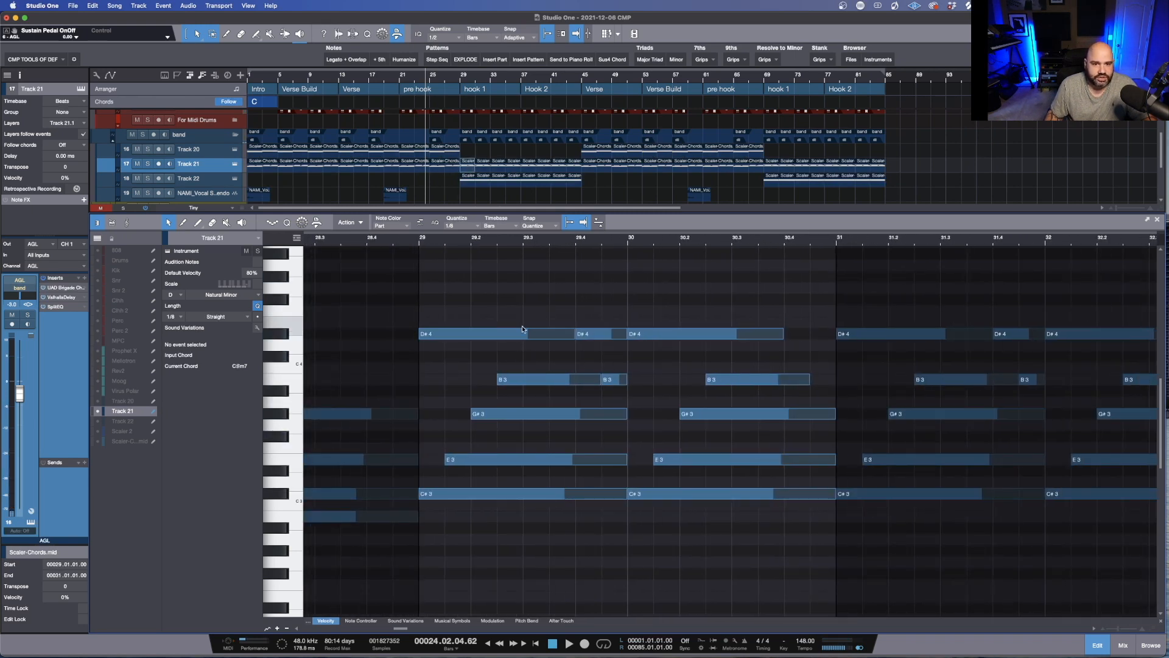
left_click_drag(455, 244, 356, 241)
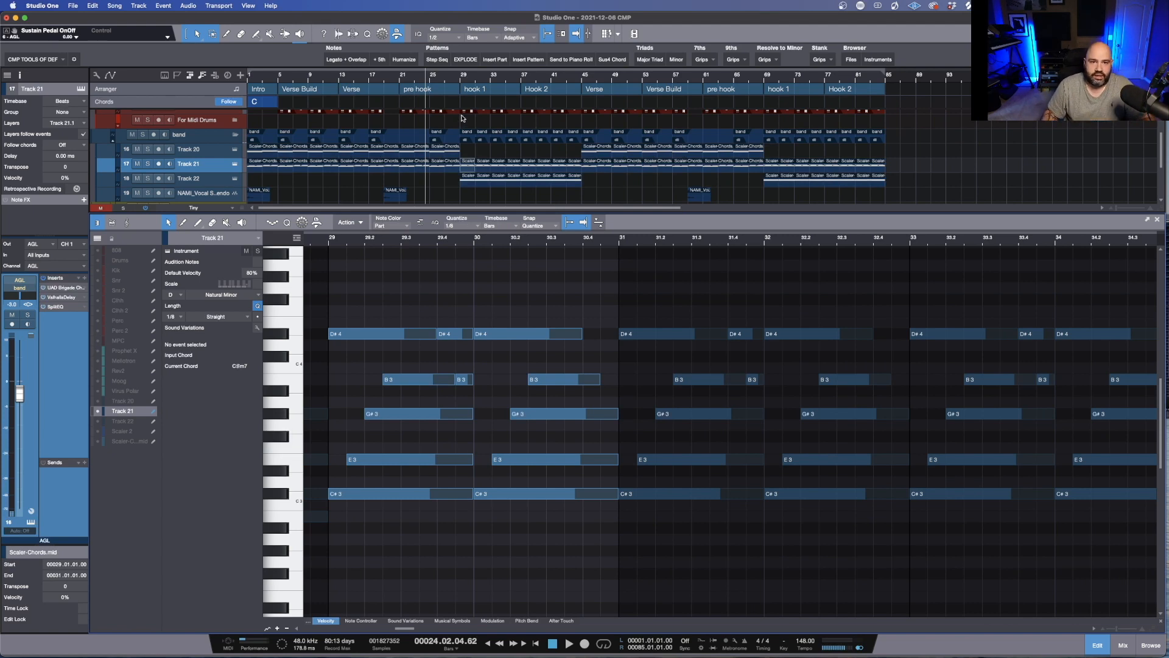
left_click(461, 75)
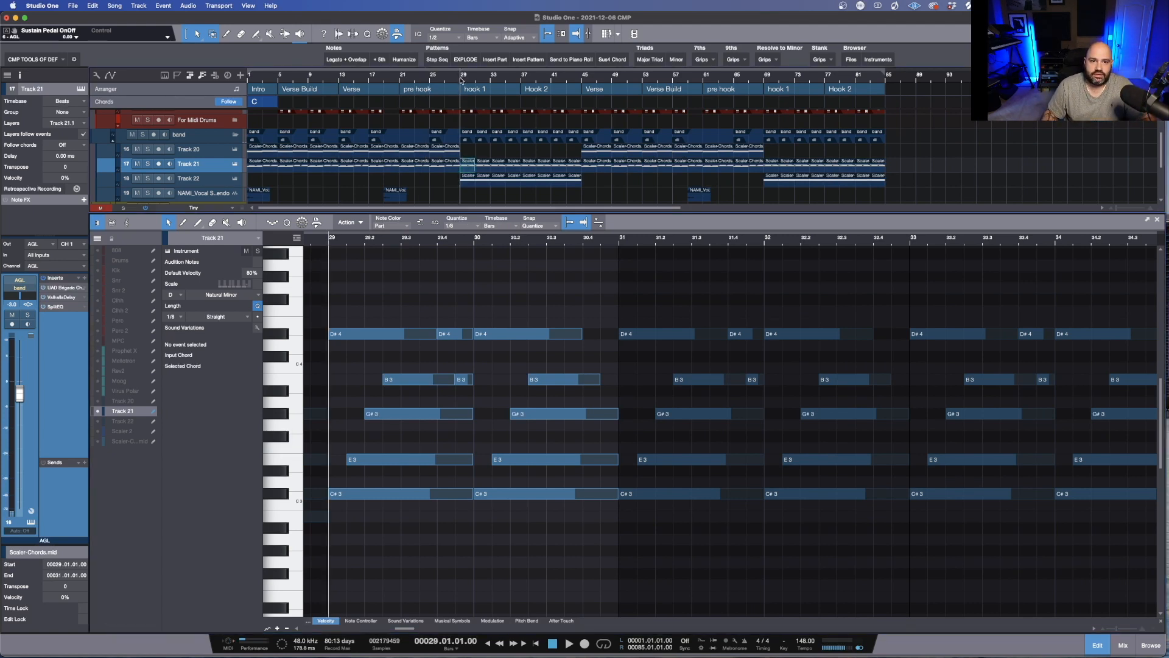
key("space")
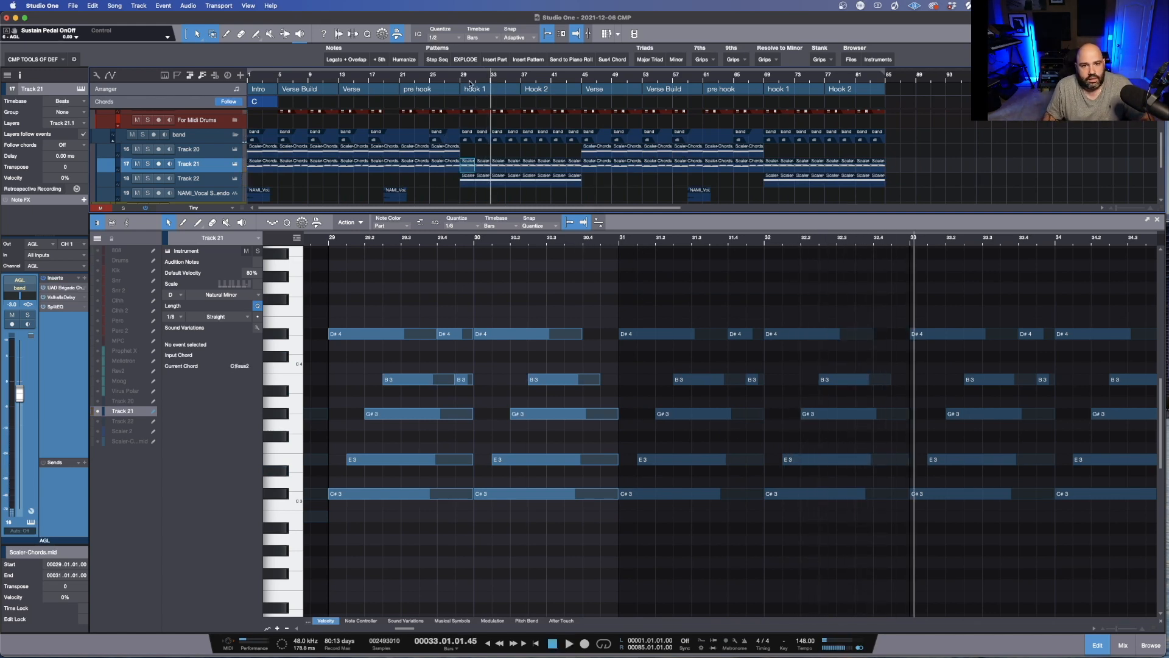
Step: Open Track 20's instrument to view its preset, and close it again
left_click(235, 150)
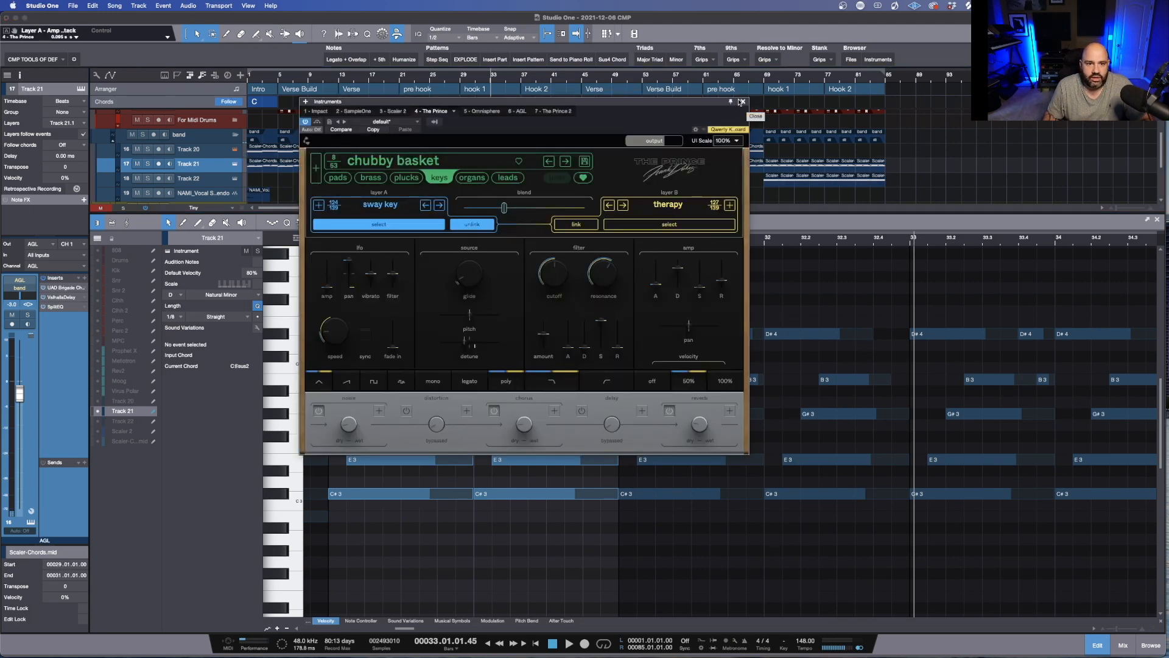
left_click(741, 101)
Step: Mute Track 20 and play the song from the start to hear the intro without it
left_click(137, 149)
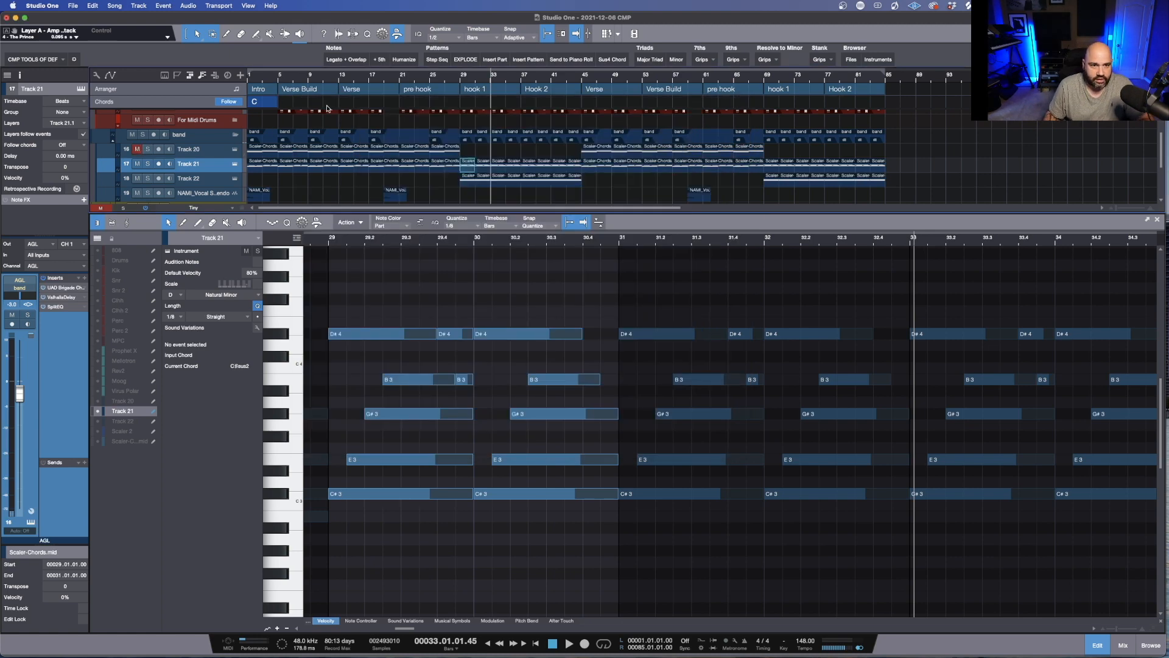
key("comma")
key("space")
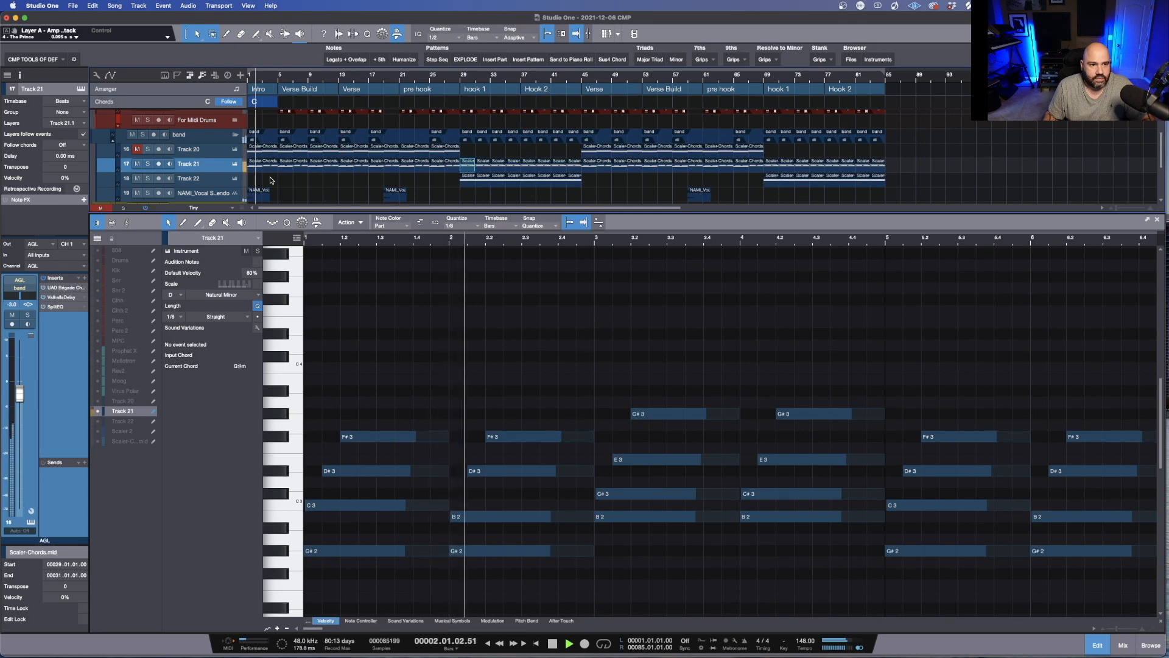
key("space")
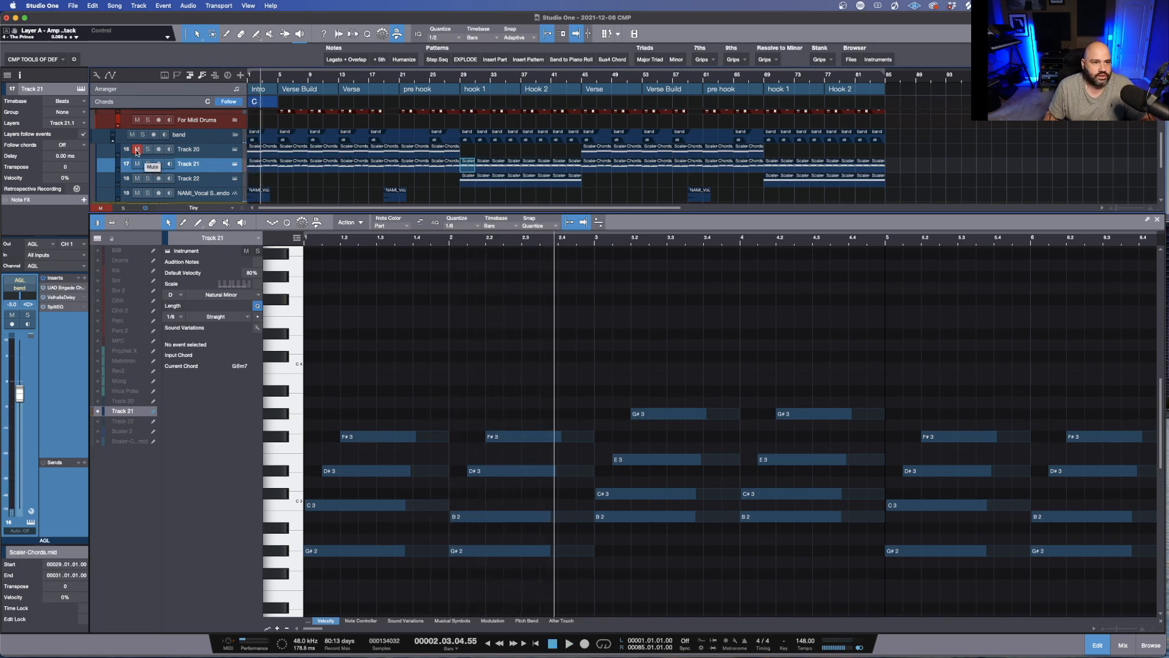
Step: Play the intro with Track 20 unmuted, toggling its mute during playback to compare the sound
key("space")
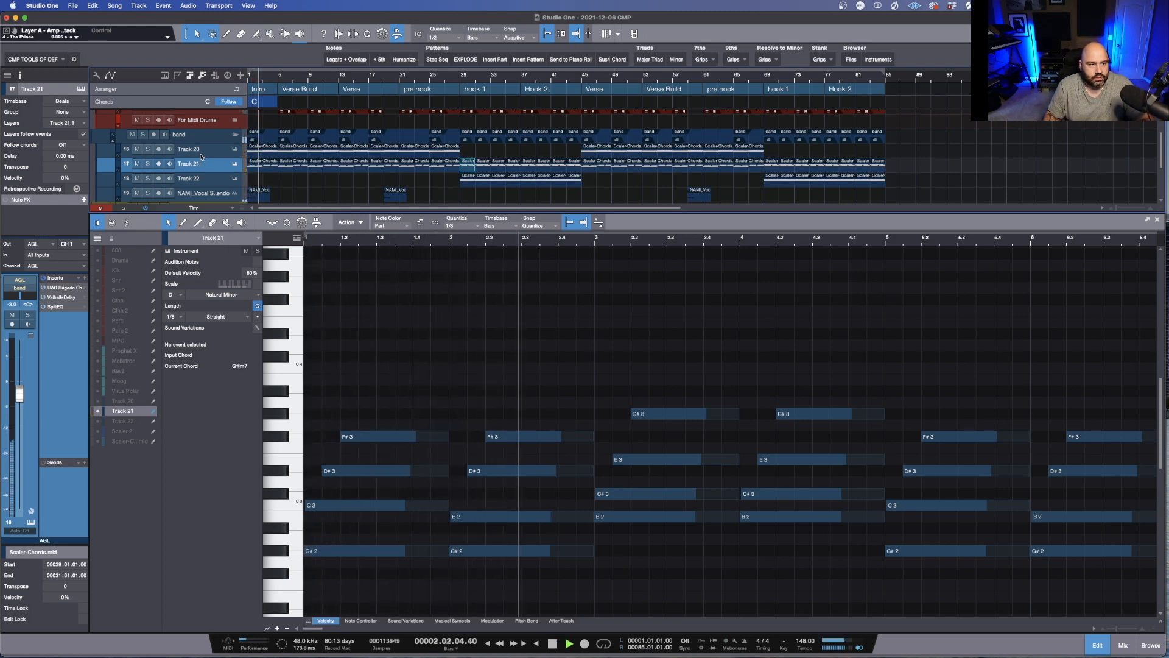
left_click(140, 151)
left_click(140, 151)
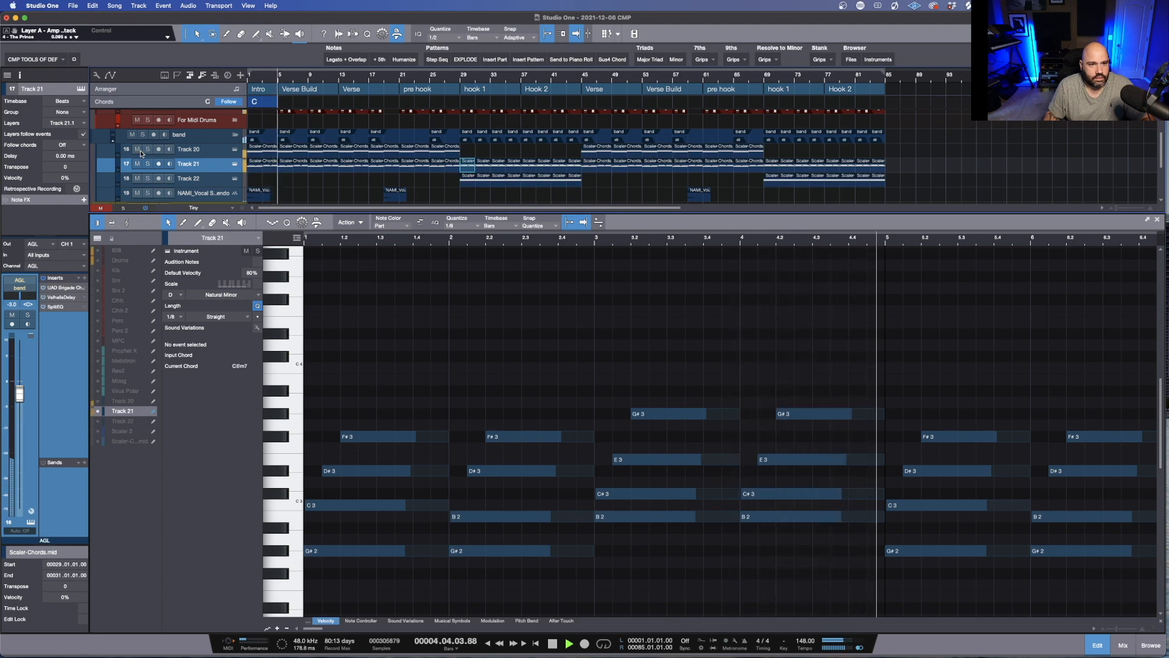
key("space")
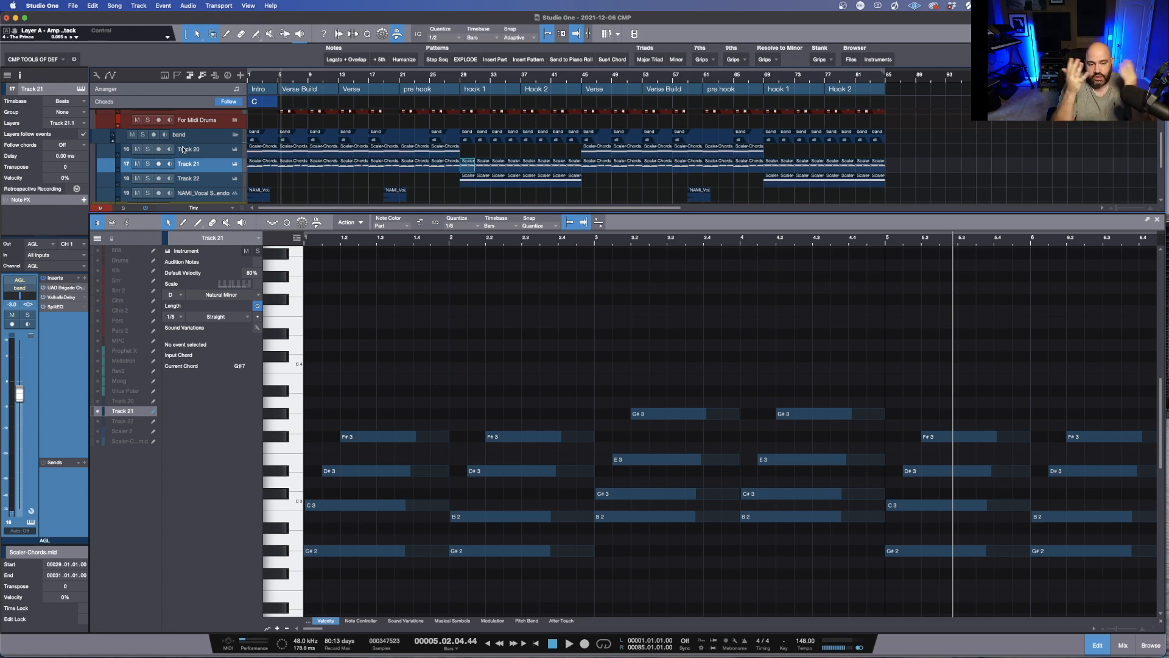
Step: Open Track 22's instrument, play hook 1 from bar 29 to hear its adoption benefit preset, and close the instrument
left_click(458, 78)
left_click(235, 179)
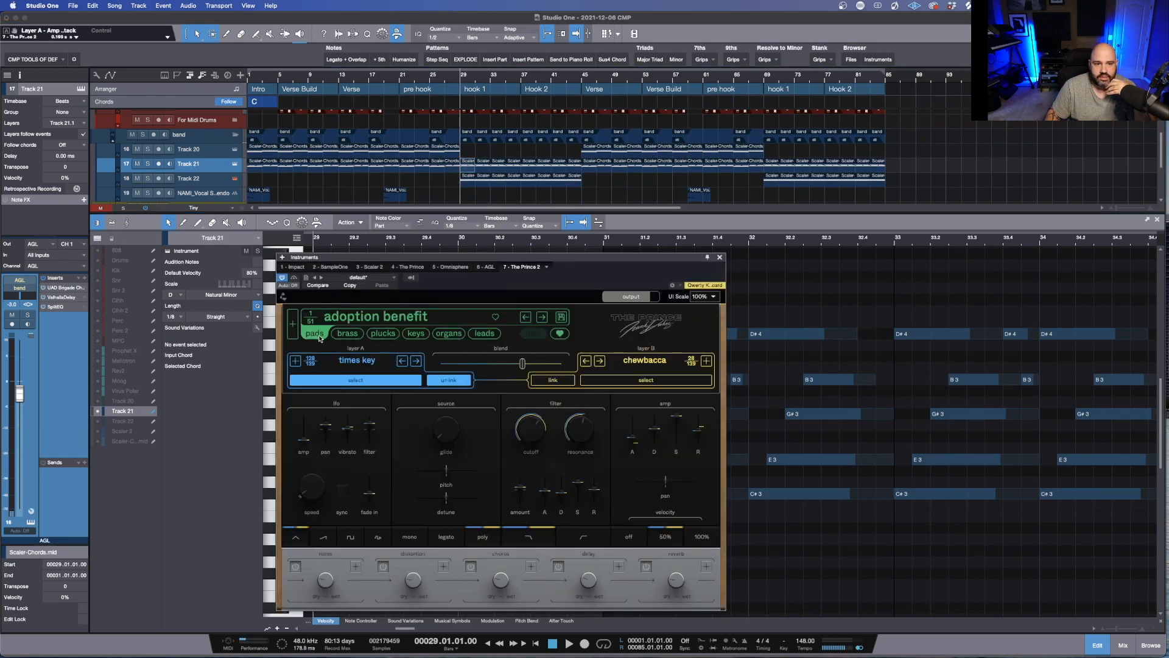
key("space")
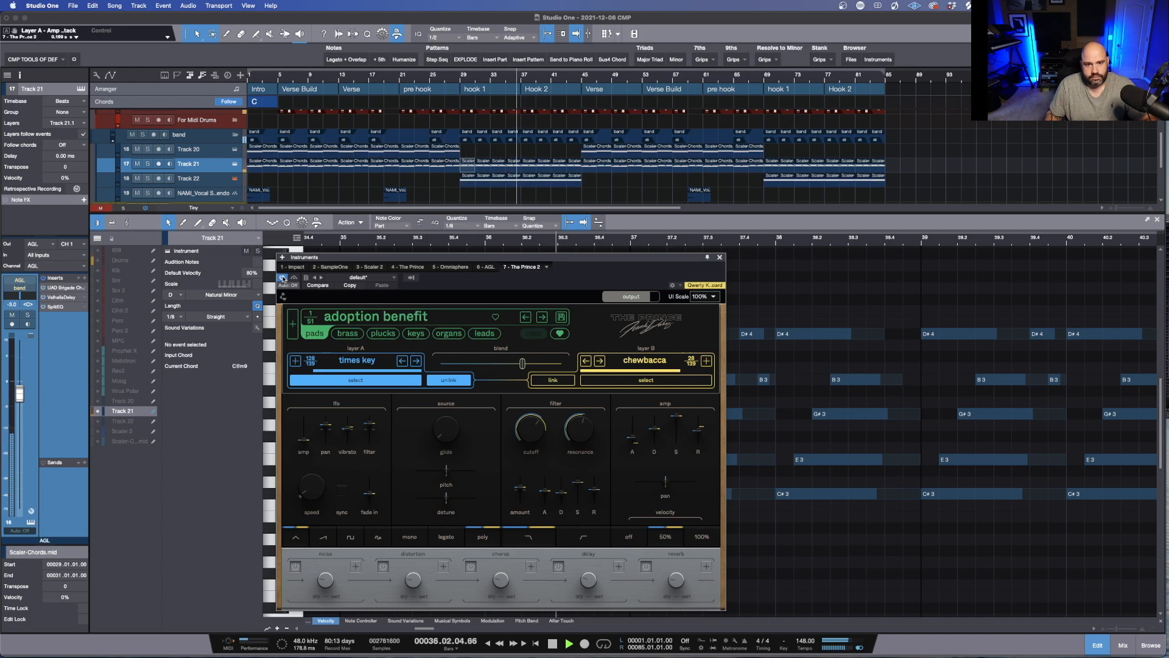
key("space")
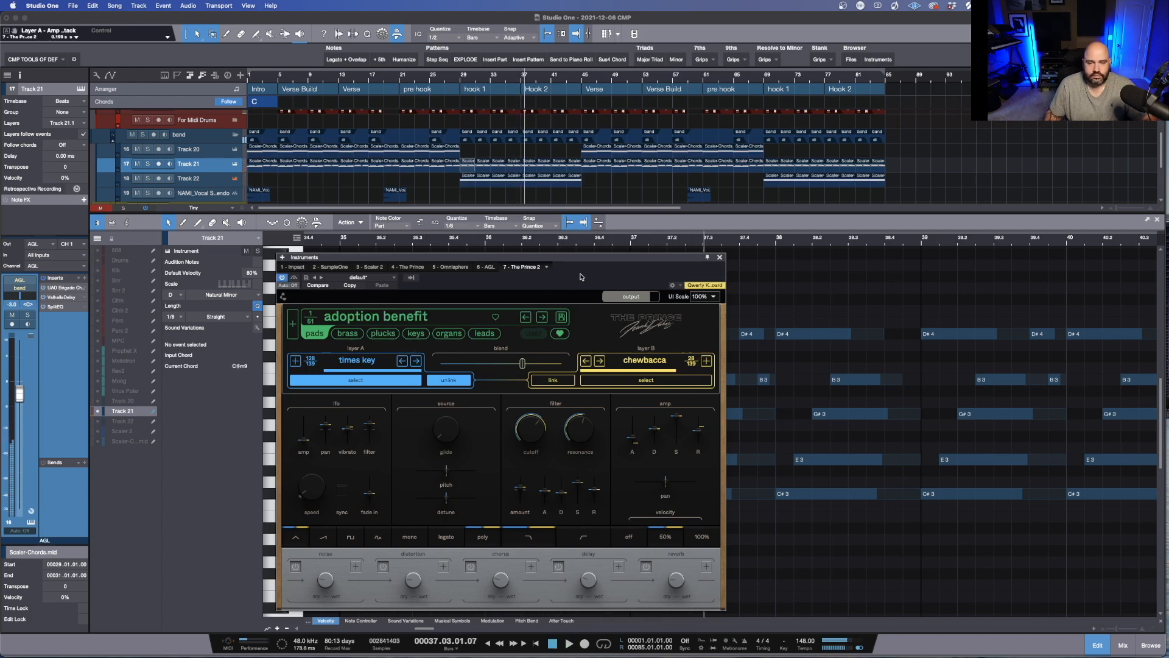
left_click(718, 257)
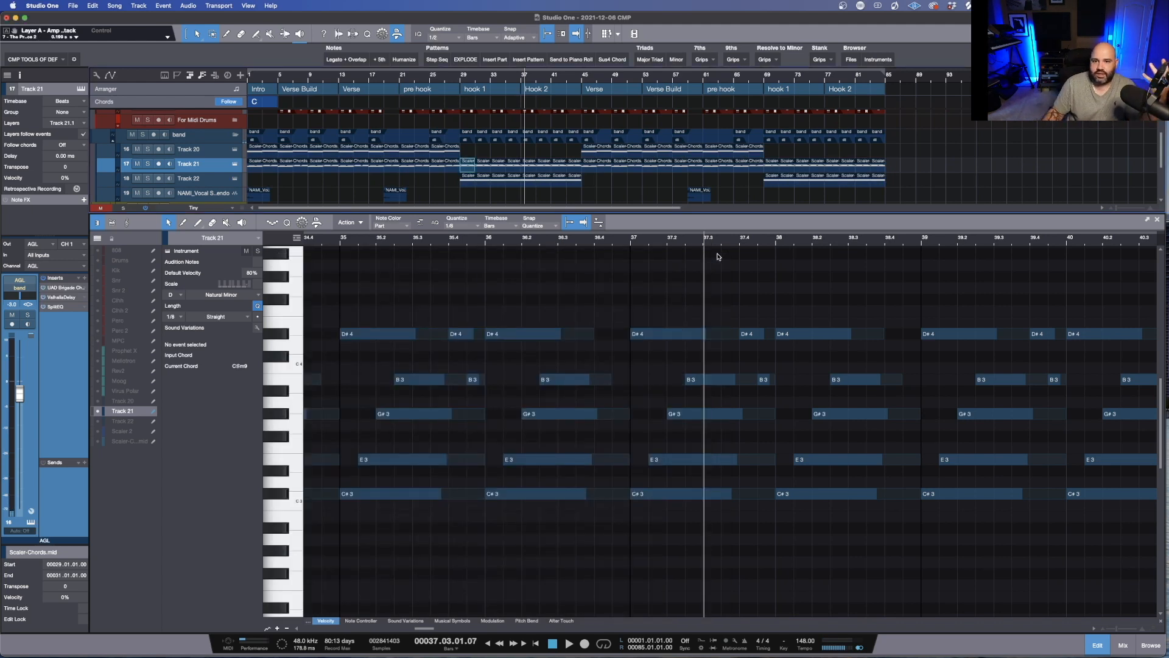
Step: Enlarge the arrangement area and solo the NAMI_Vocal Shout Decrescendo track
left_click_drag(793, 217, 791, 402)
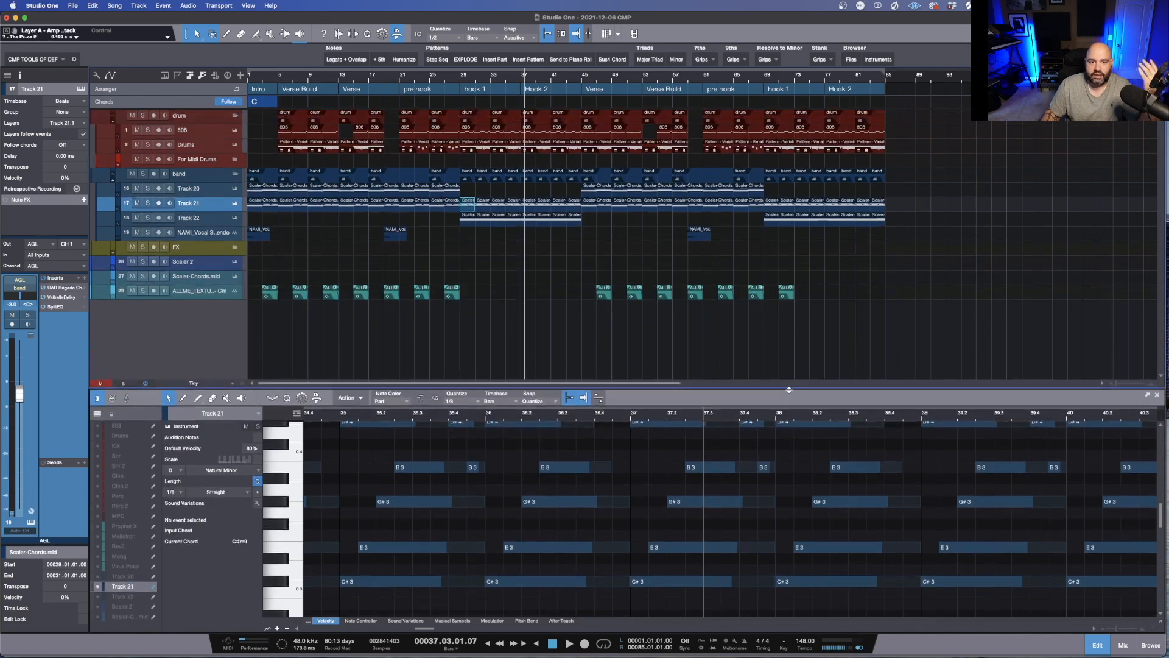
left_click(225, 238)
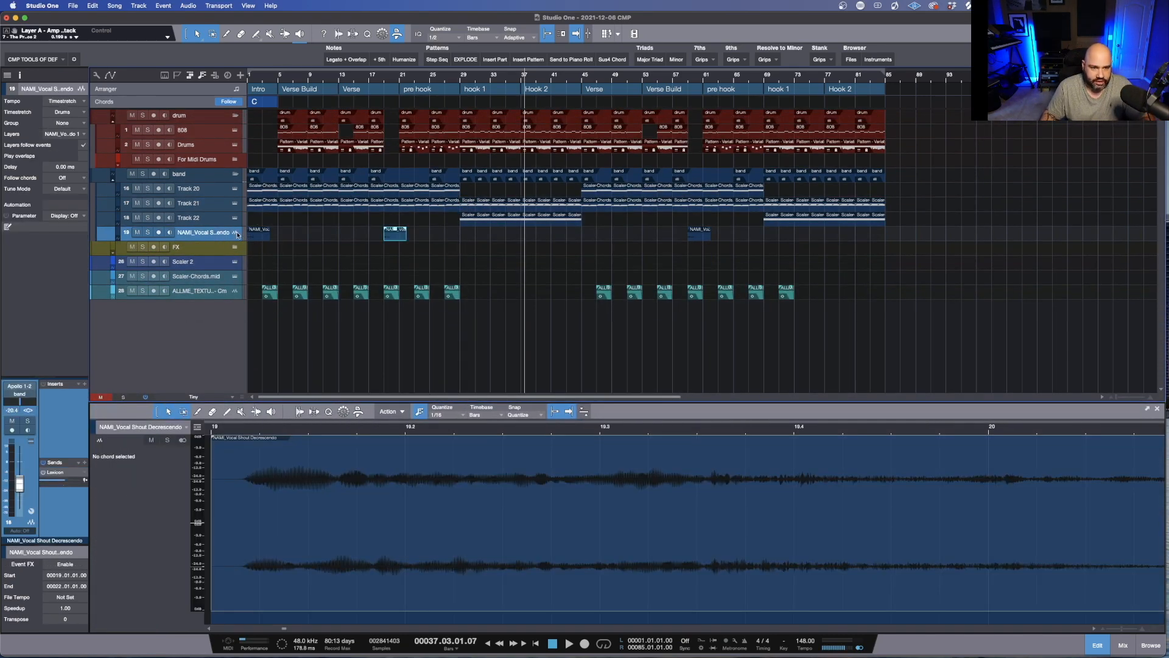
left_click(148, 232)
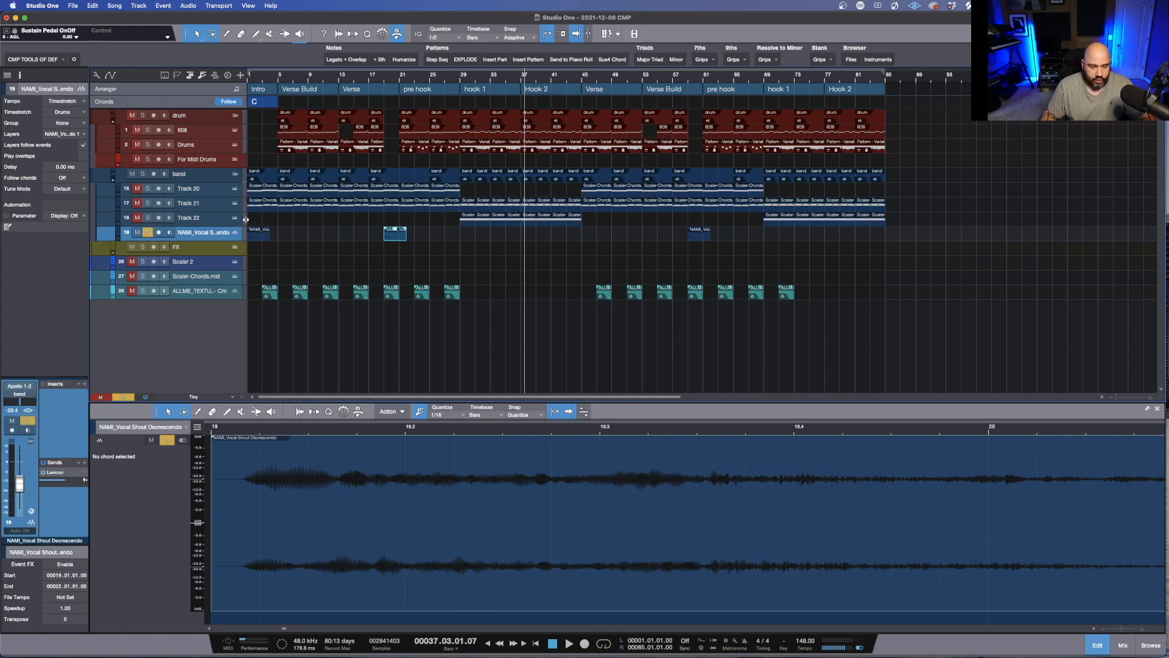
Step: Play the soloed vocal shout from the start of the song, stop playback, and move the playhead to bar 7
key("comma")
key("space")
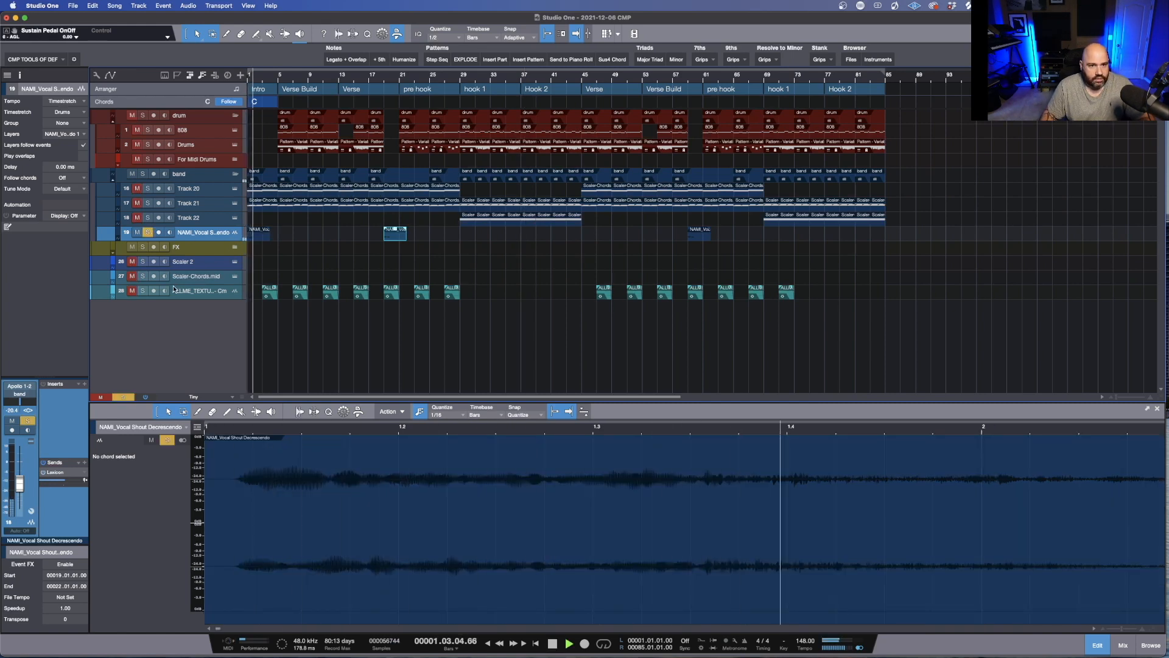
key("space")
left_click(294, 254)
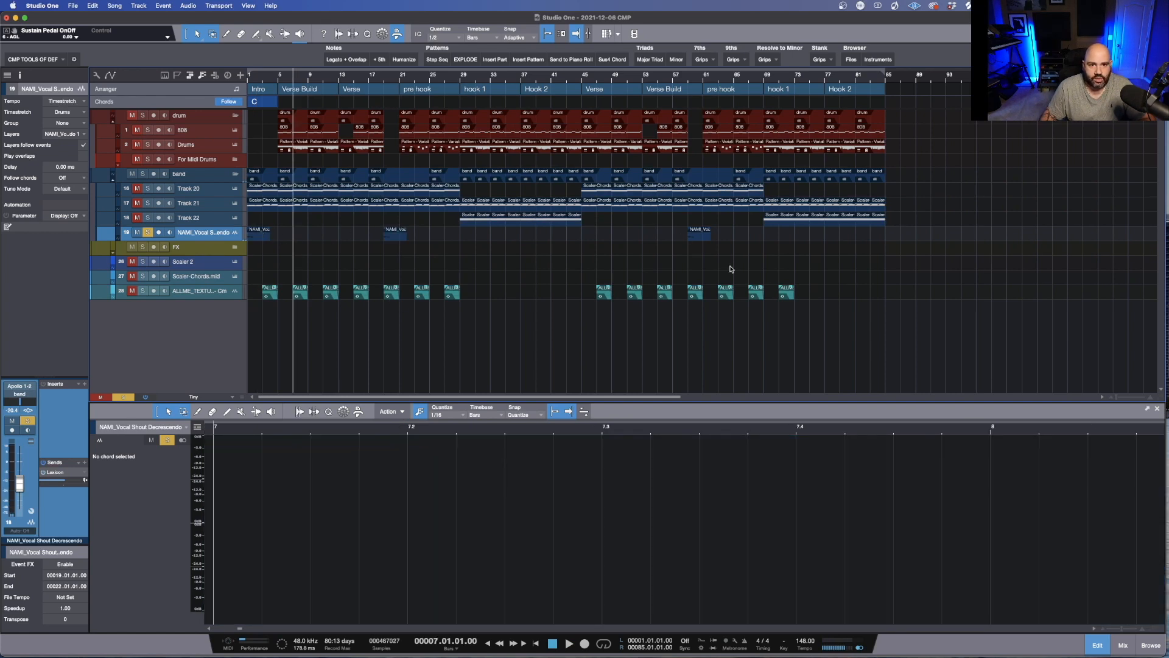
Step: Unsolo the NAMI_Vocal track and play the song from bar 19 to hear the vocal shout in the full mix
left_click(386, 85)
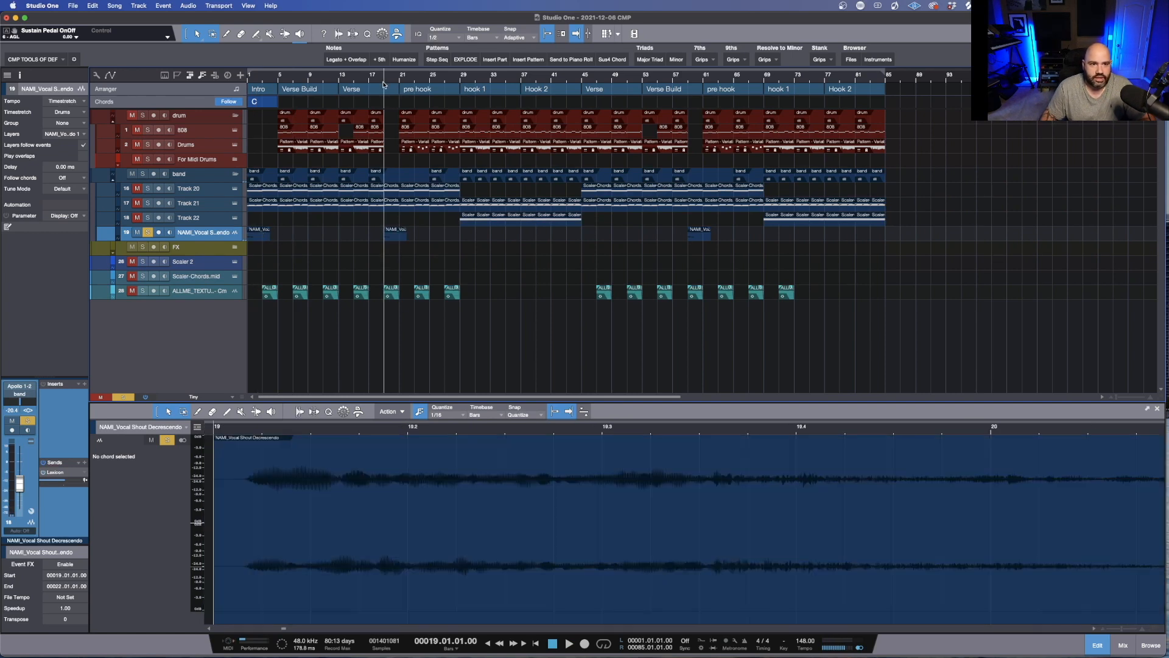
left_click(147, 232)
key("space")
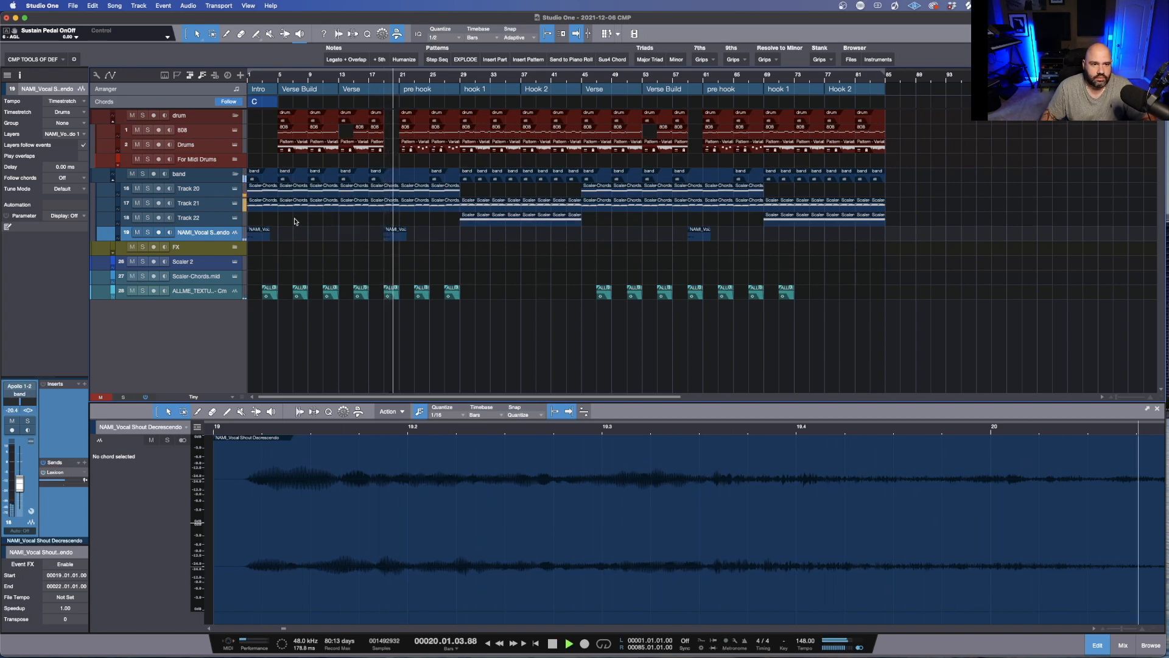
key("space")
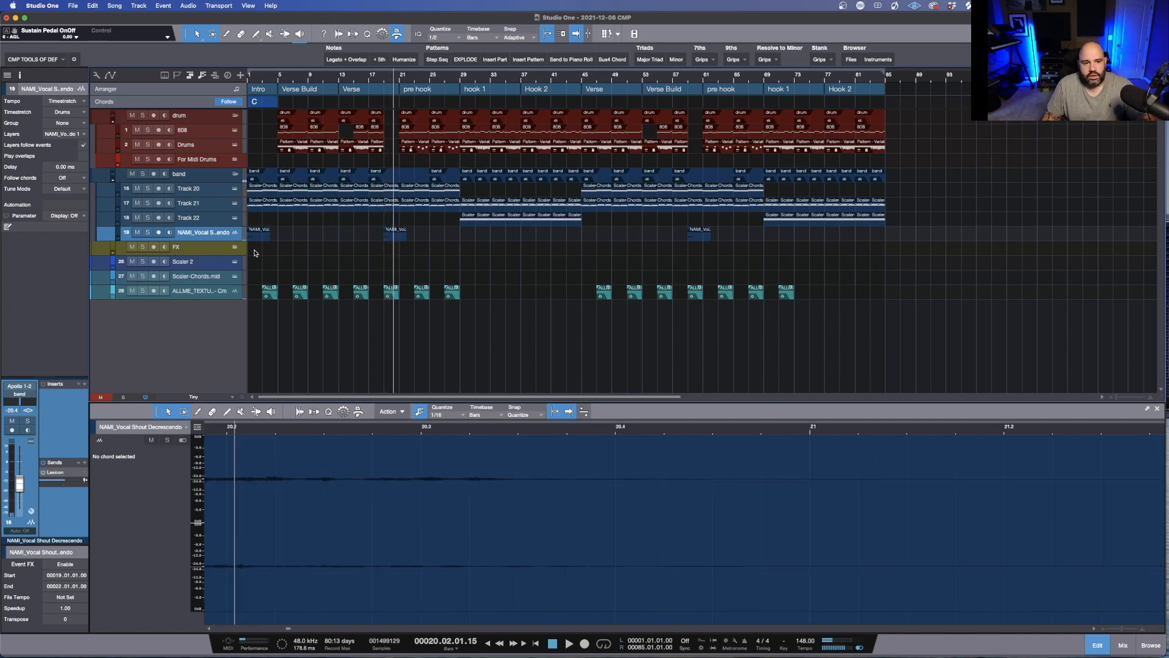
Step: Solo the ALLME_TEXTURE pedalboard track, audition its clip near the end of the intro, and unsolo the track
left_click(228, 298)
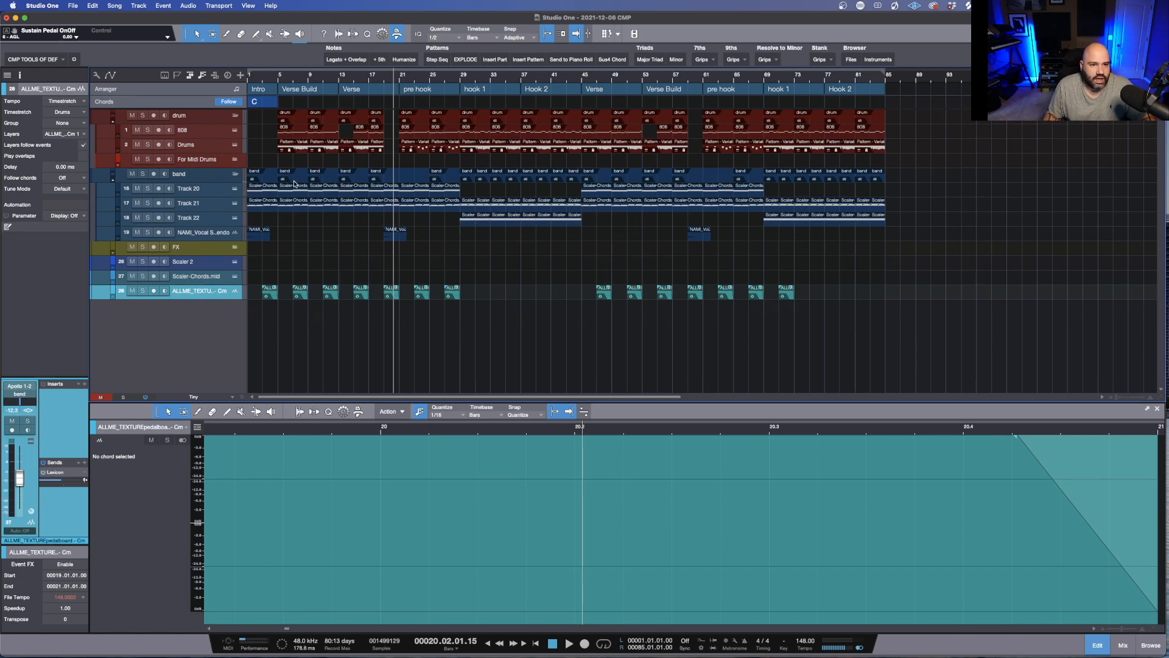
left_click(143, 291)
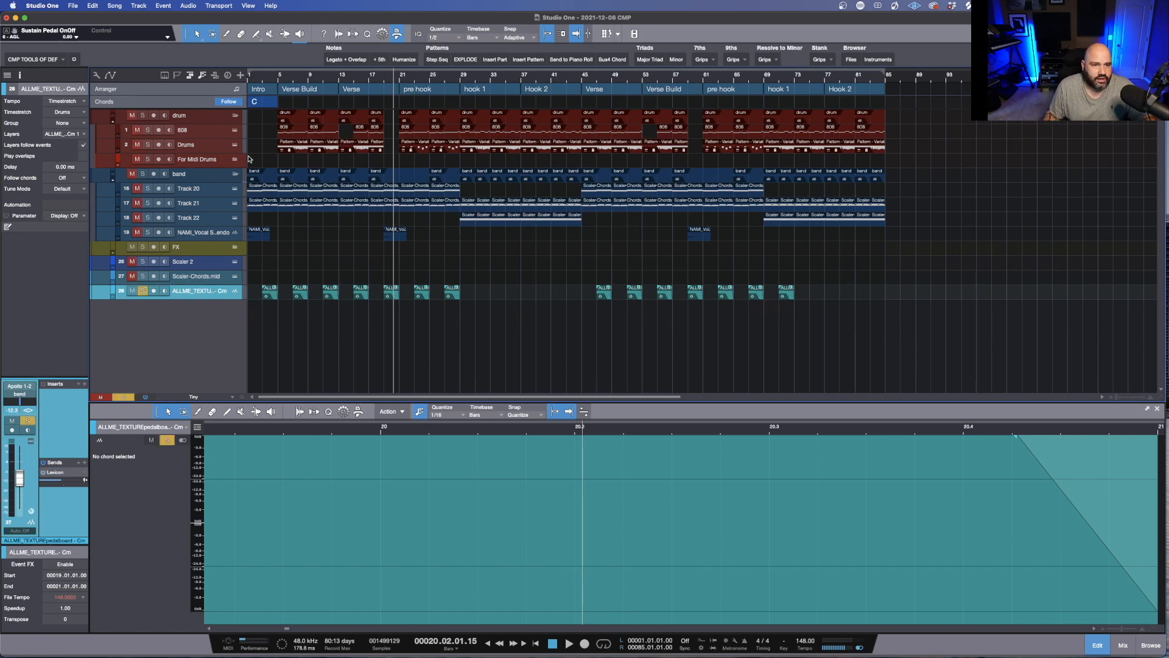
left_click(266, 83)
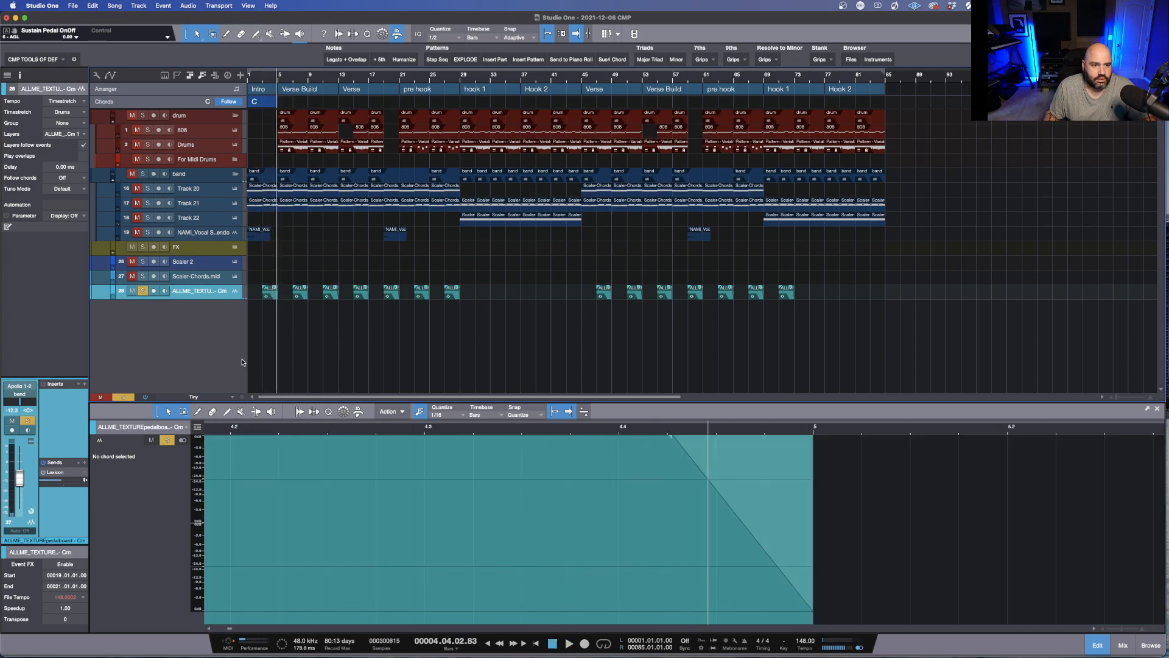
left_click(142, 291)
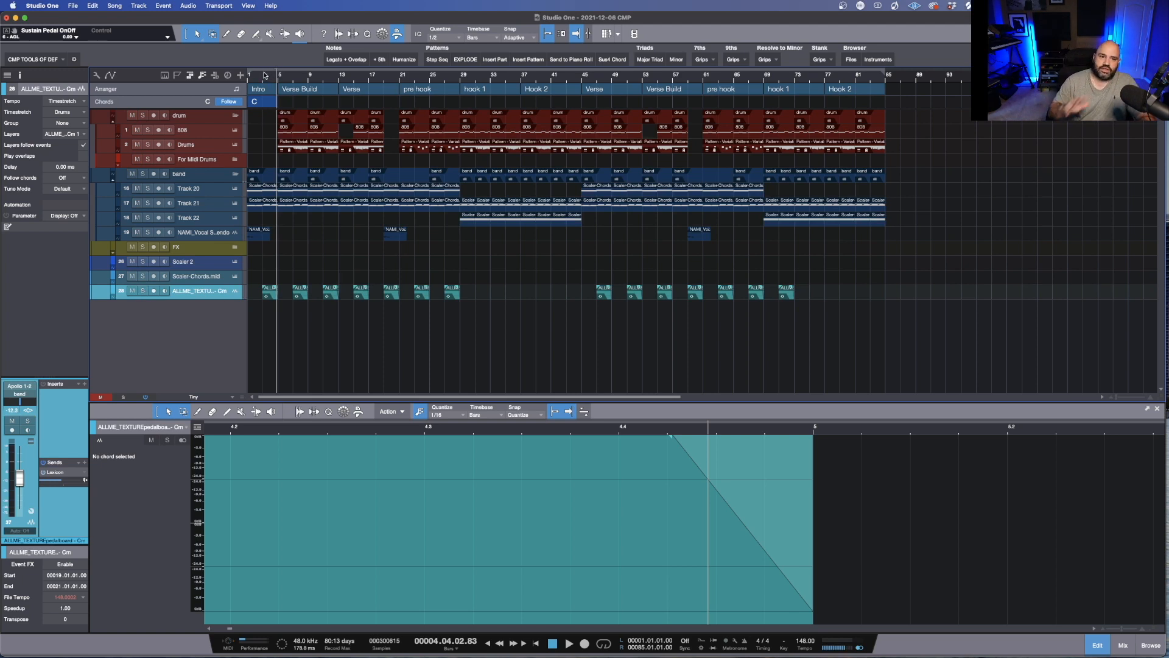
Step: Play the full mix from bar 3 to hear the ALLME_TEXTURE clip leading into the Verse Build
left_click(262, 76)
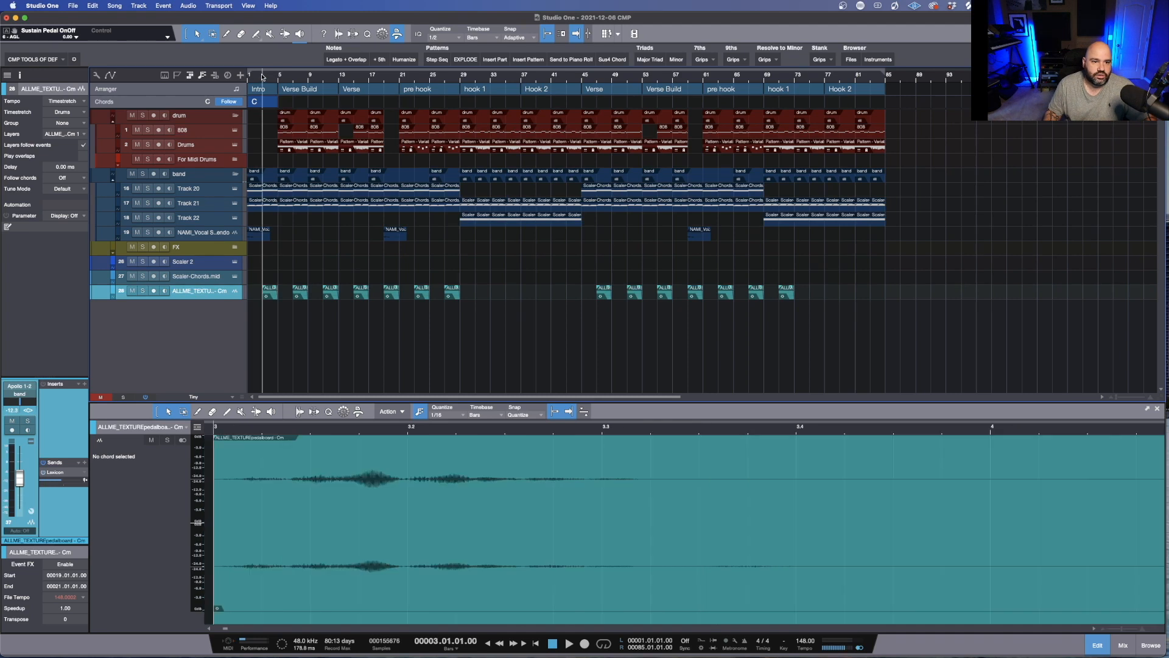
key("space")
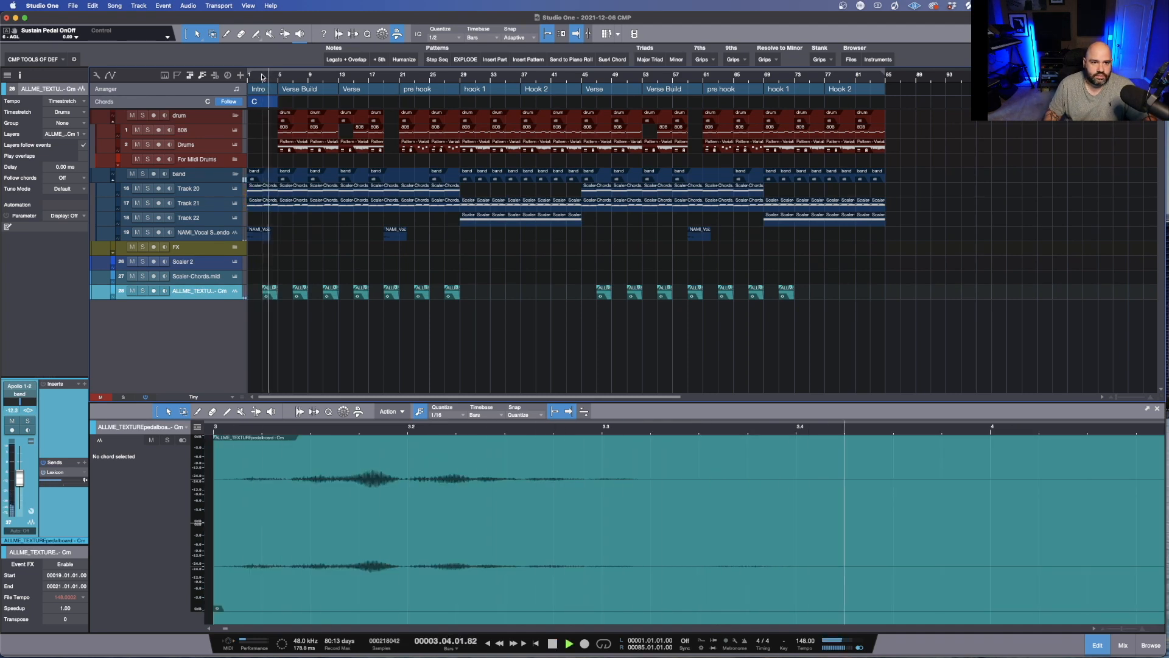
left_click(262, 77)
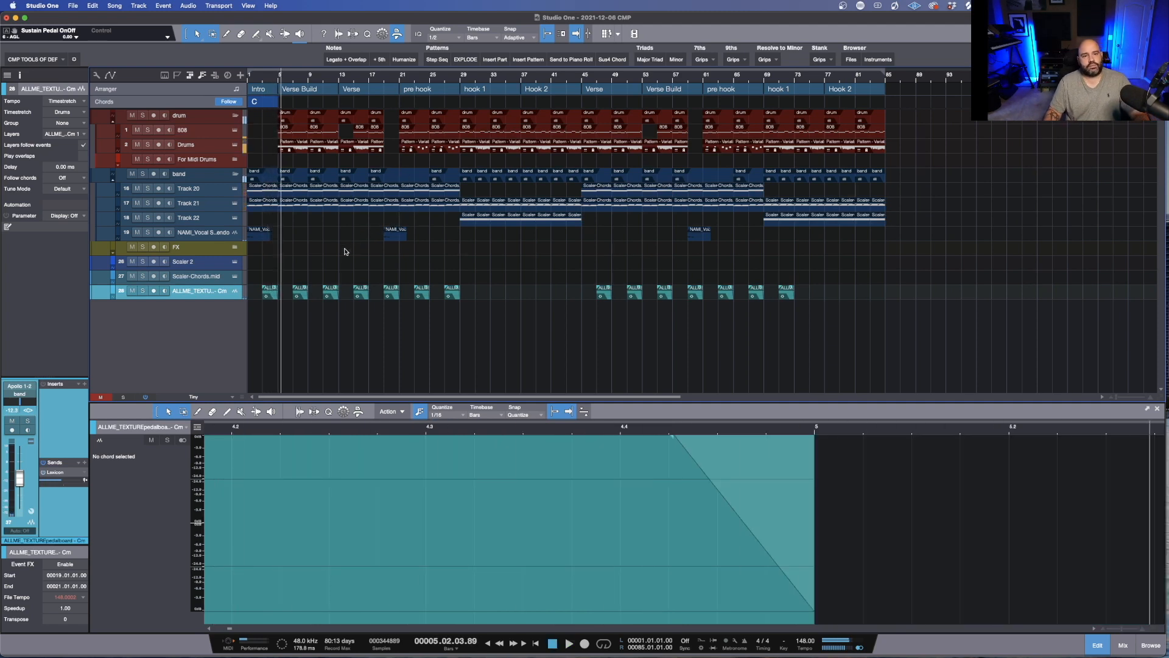
key("space")
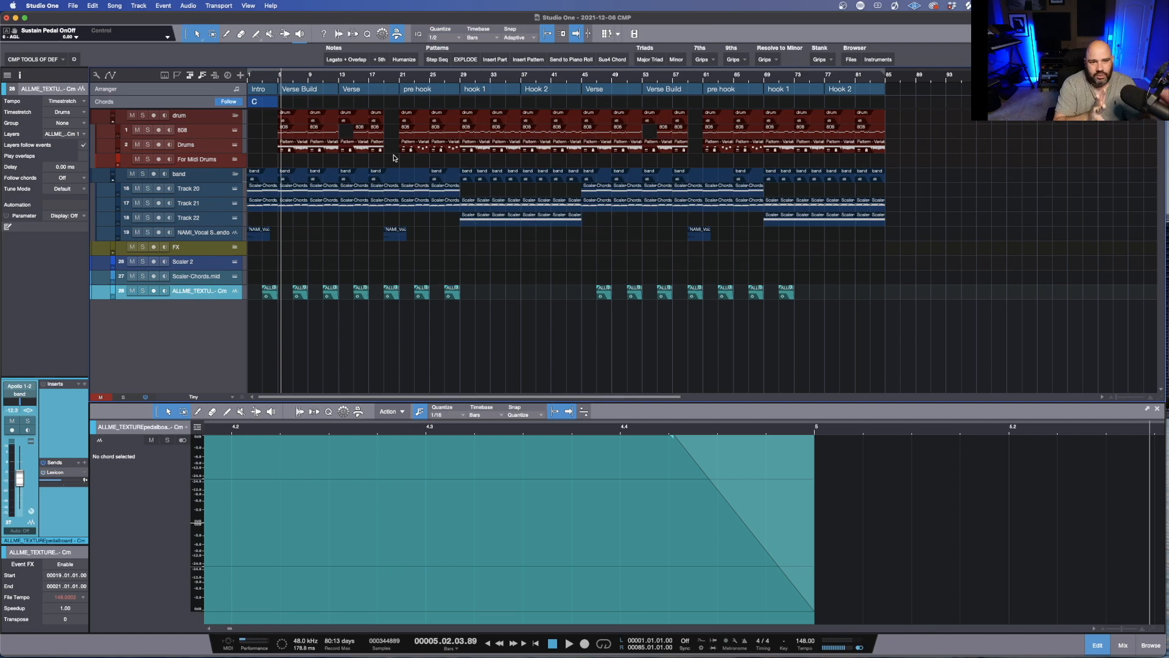
Step: Inspect Track 21's Ample Guitar Luther instrument and its Brigade Chorus, ValhallaDelay and SplitEQ inserts, and close the plug-in windows
left_click(234, 205)
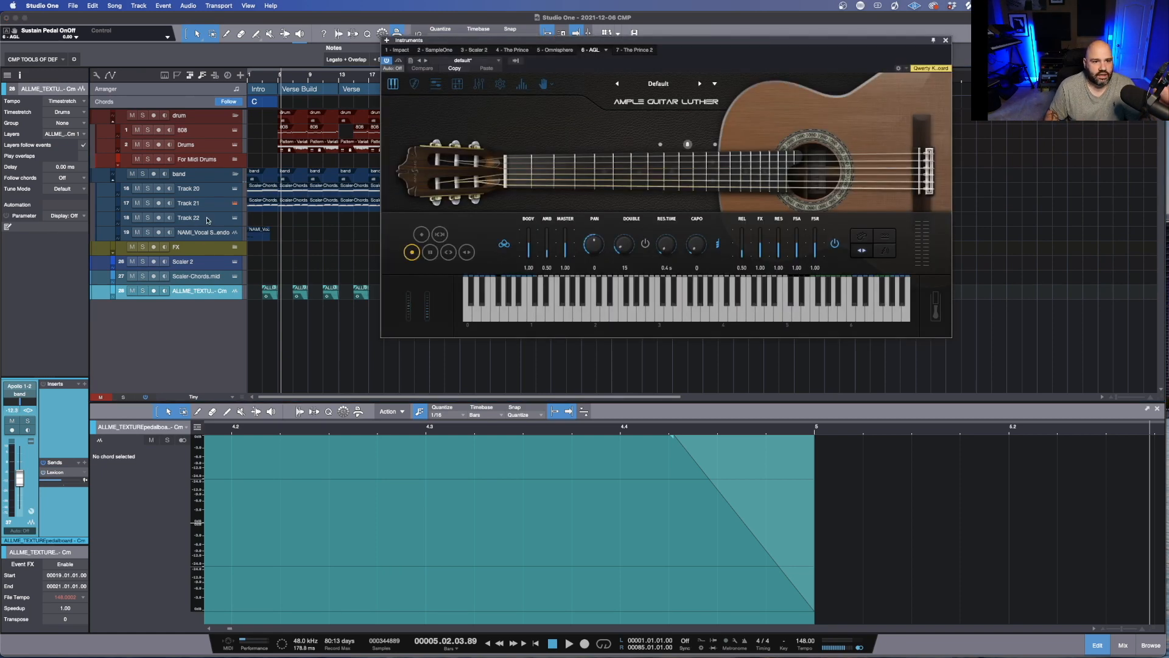
left_click(211, 206)
left_click(60, 288)
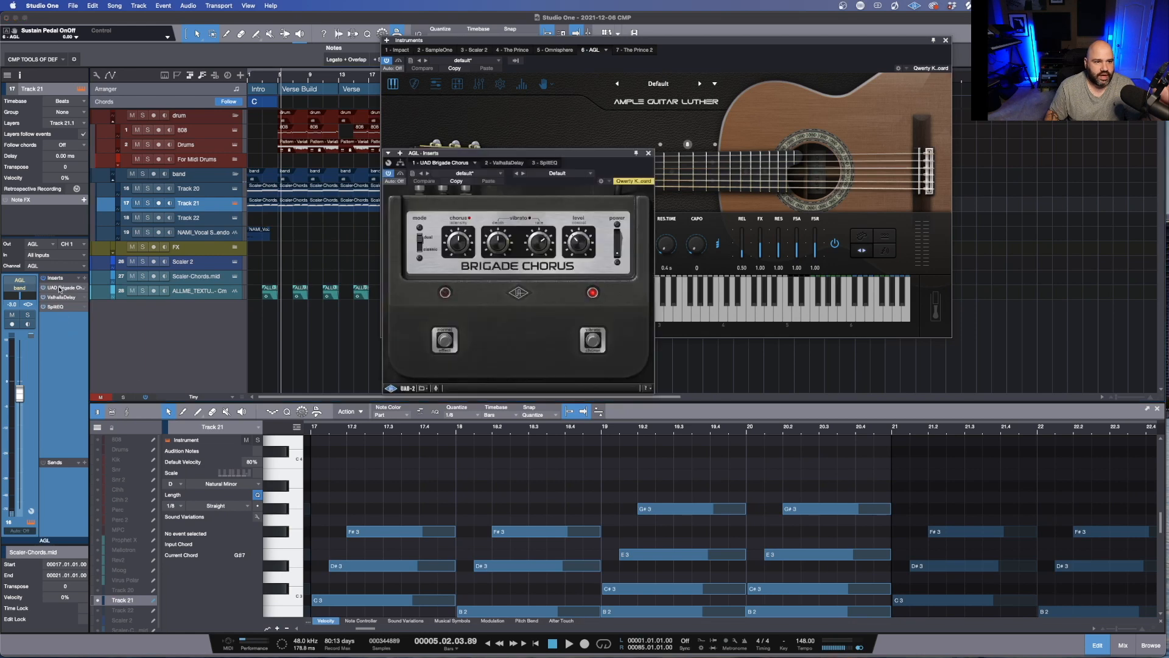
left_click(54, 298)
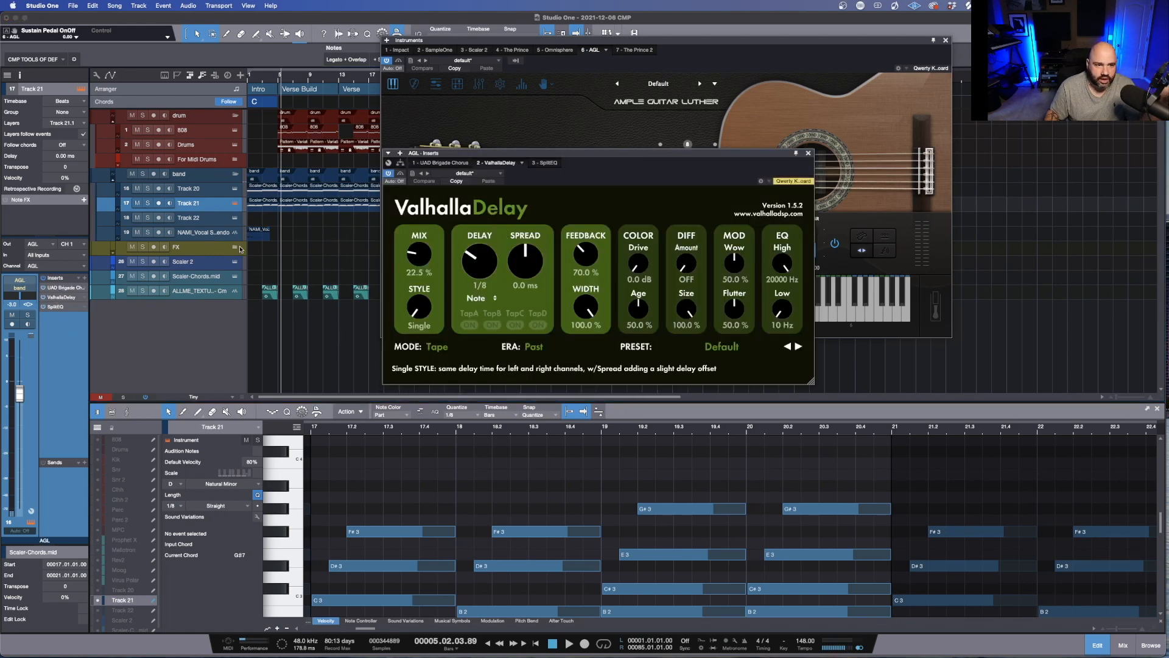
left_click(74, 308)
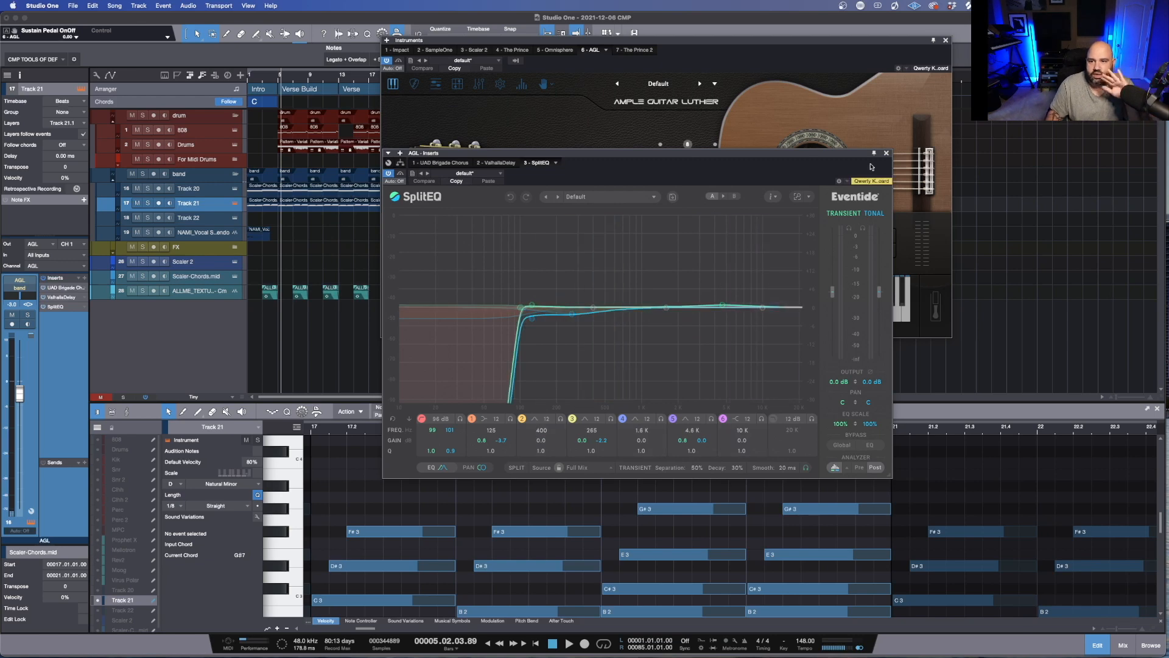
left_click(887, 153)
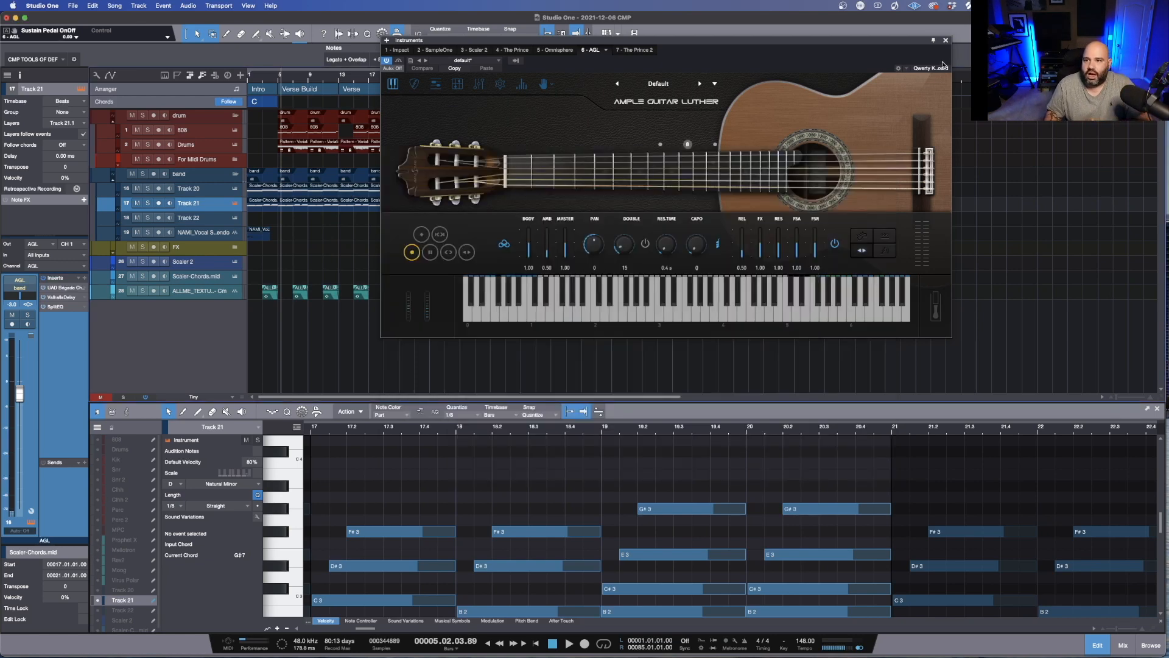
left_click(945, 41)
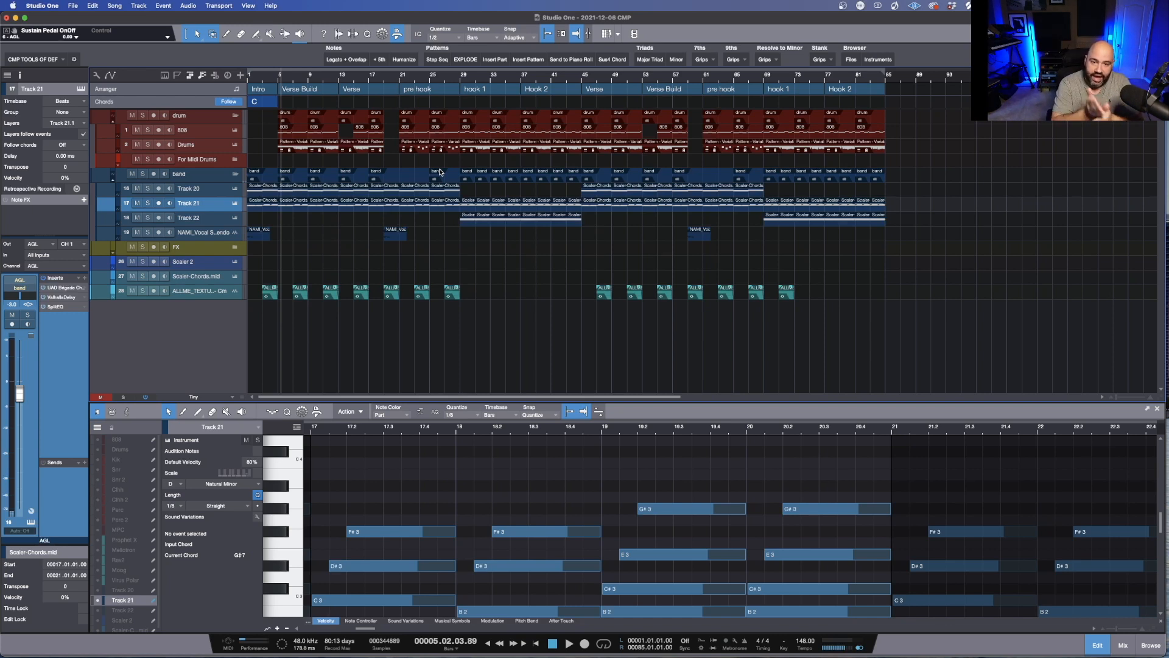
Step: Open the Scaler 2 instrument, audition its G# 7, G# min7, E maj add13 and C# min chords, and close it
left_click(233, 262)
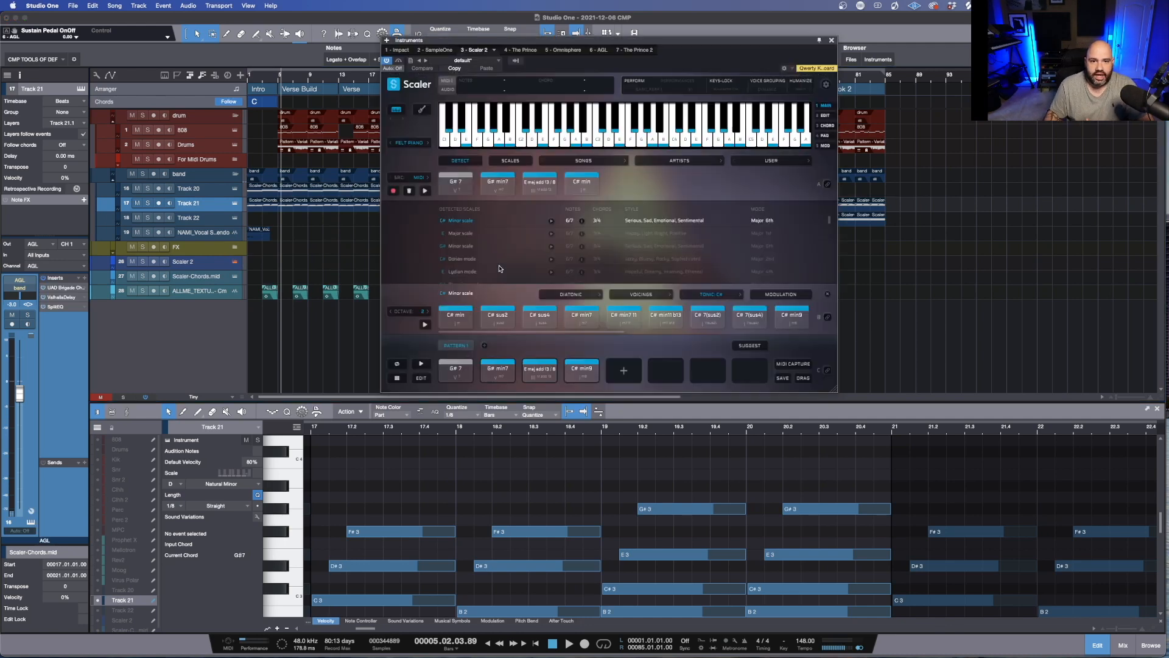
left_click(538, 191)
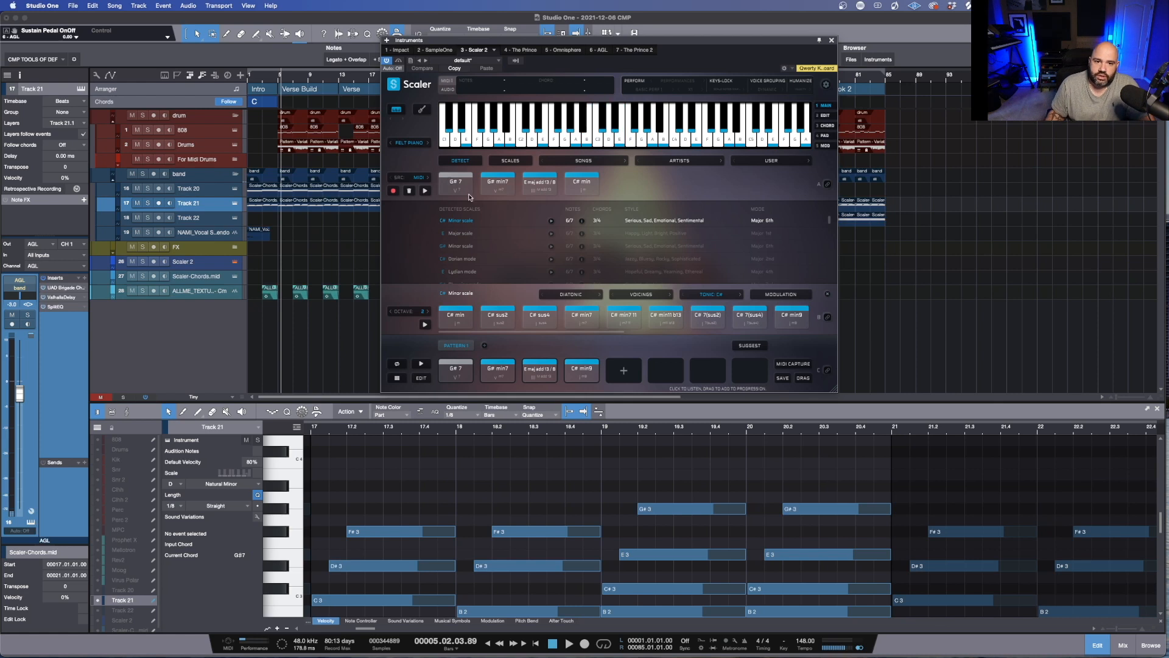
left_click(461, 191)
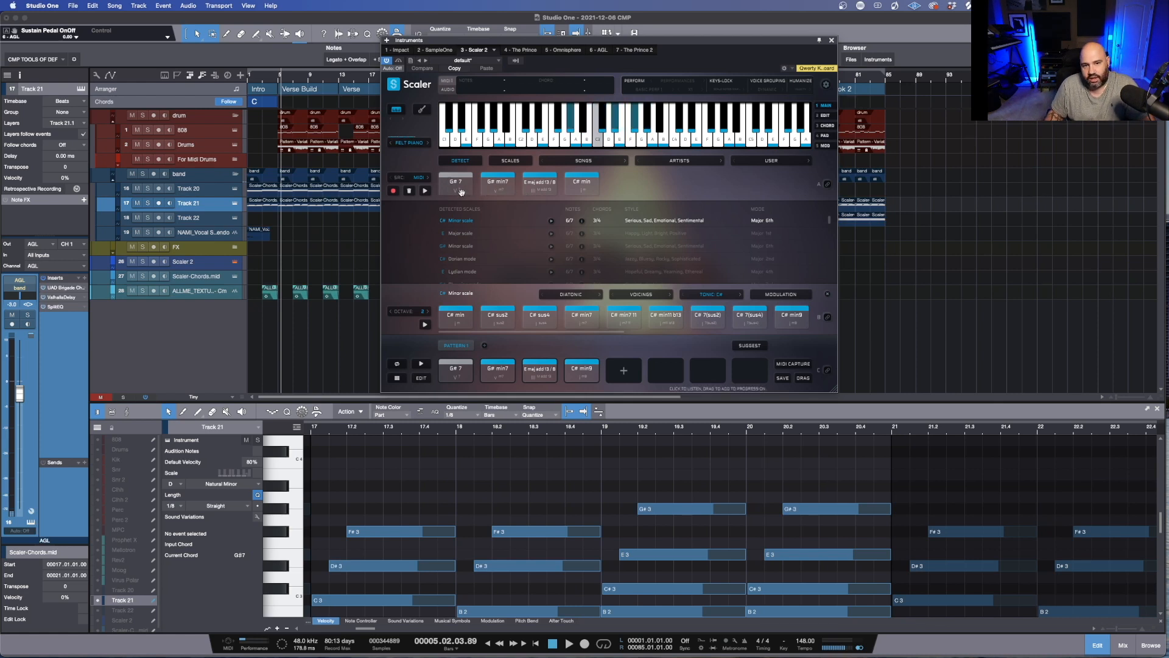
left_click(498, 187)
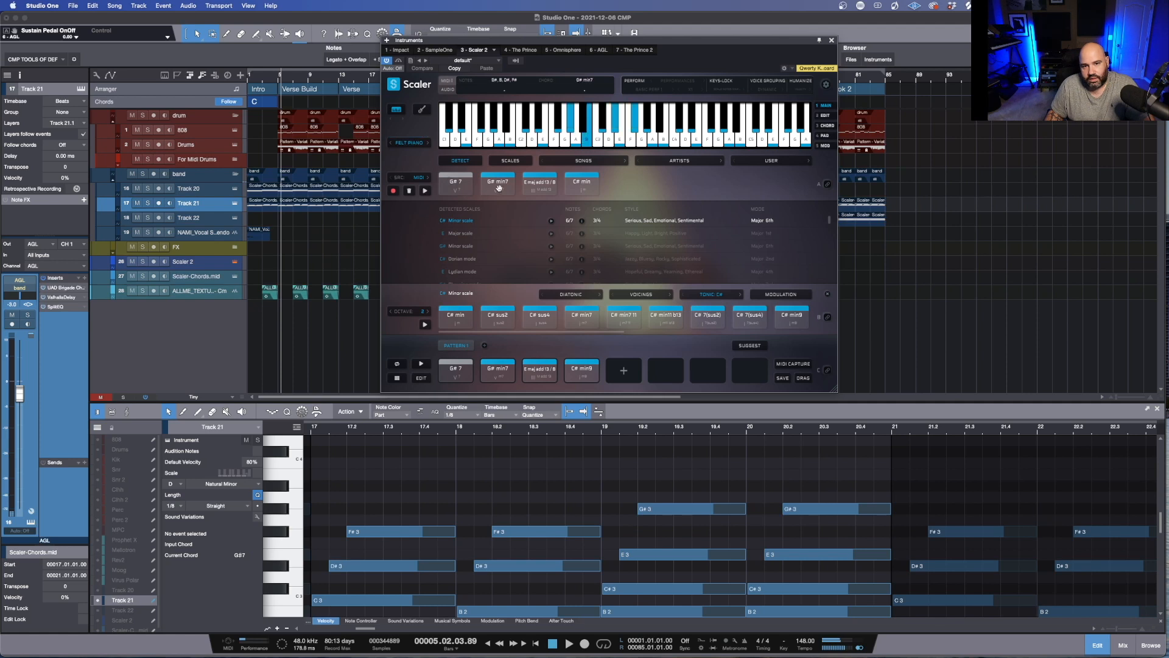
left_click(538, 185)
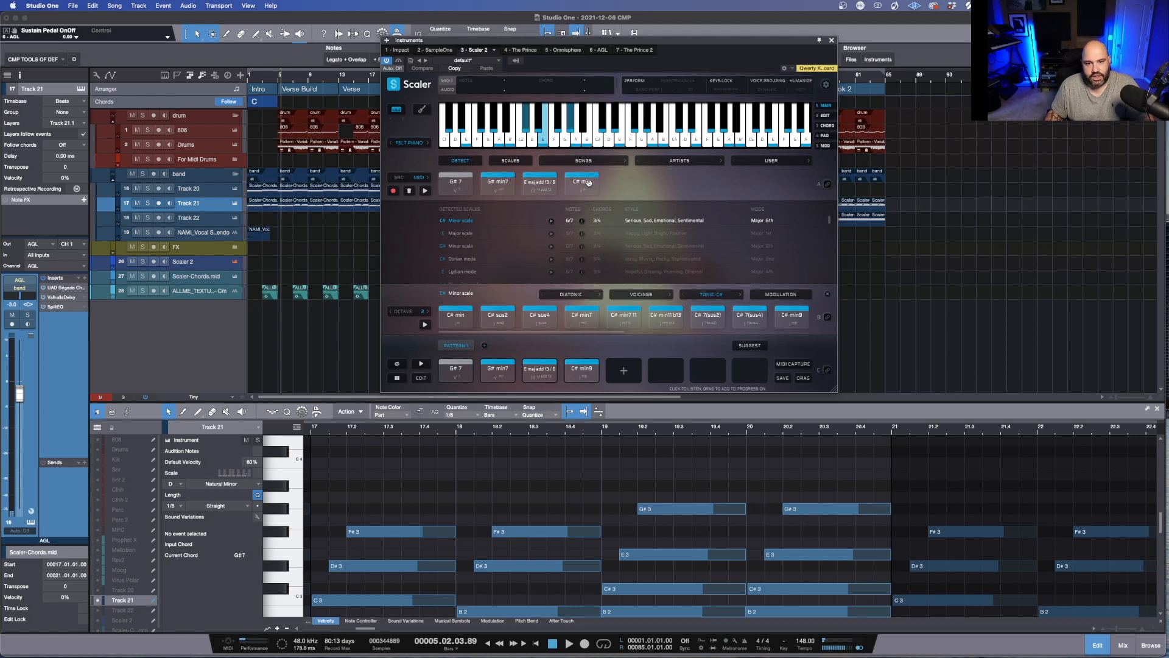
left_click(588, 183)
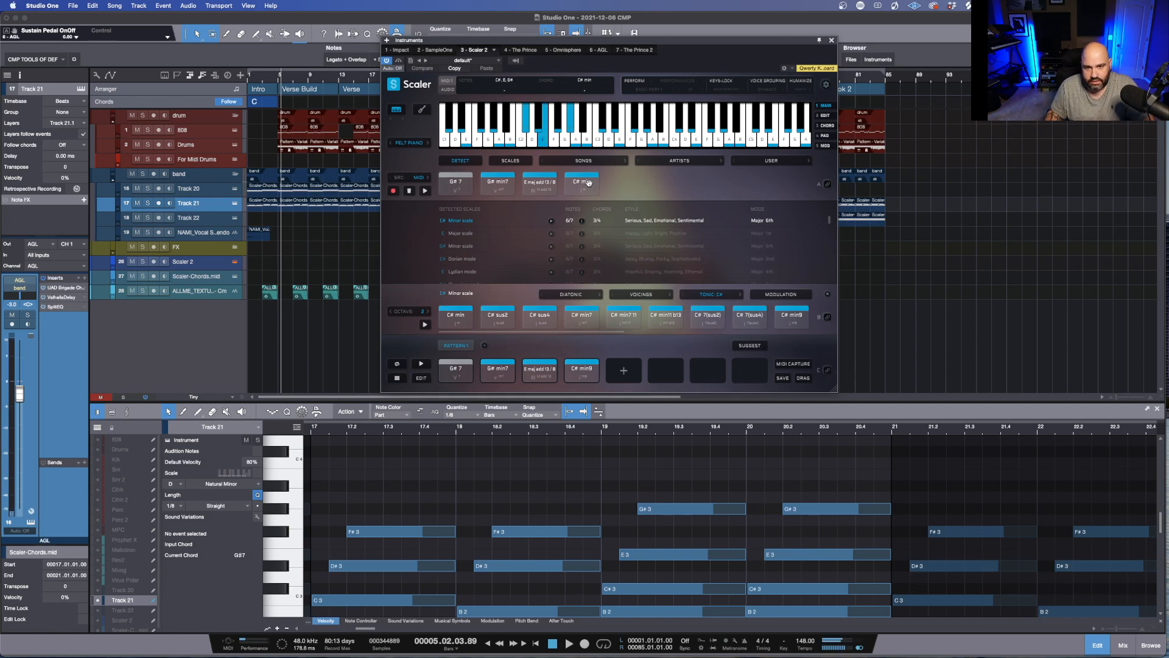
left_click(832, 40)
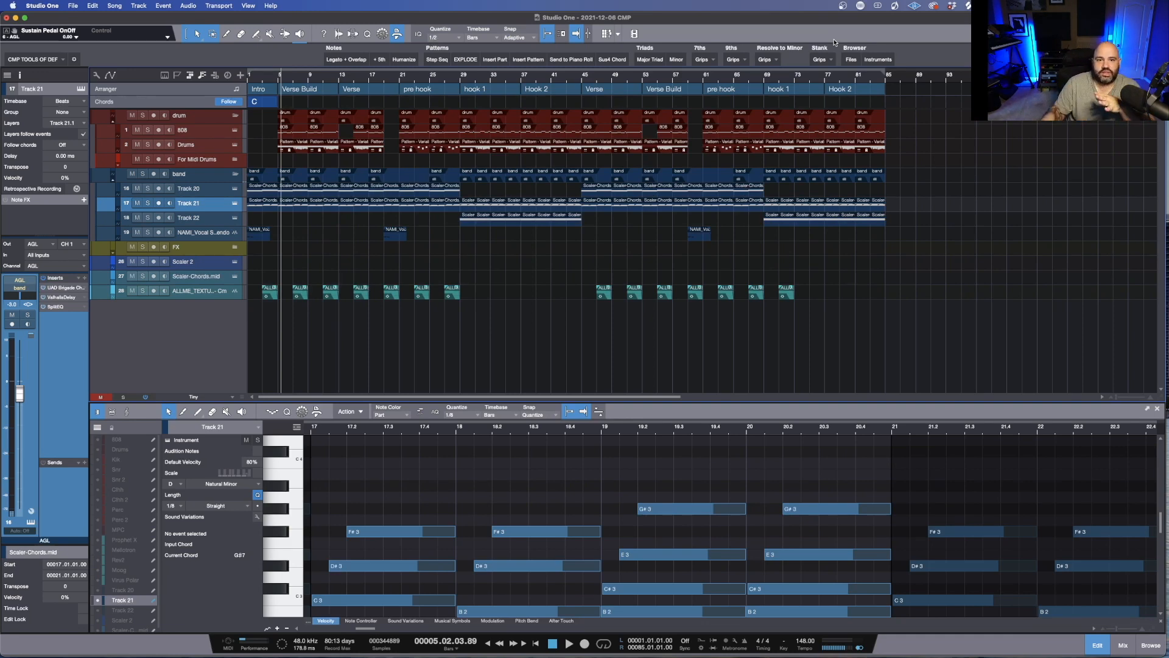
Step: Open the 808 events starting at bars 25 and 29 in the note editor and enlarge the editor area
left_click(449, 133)
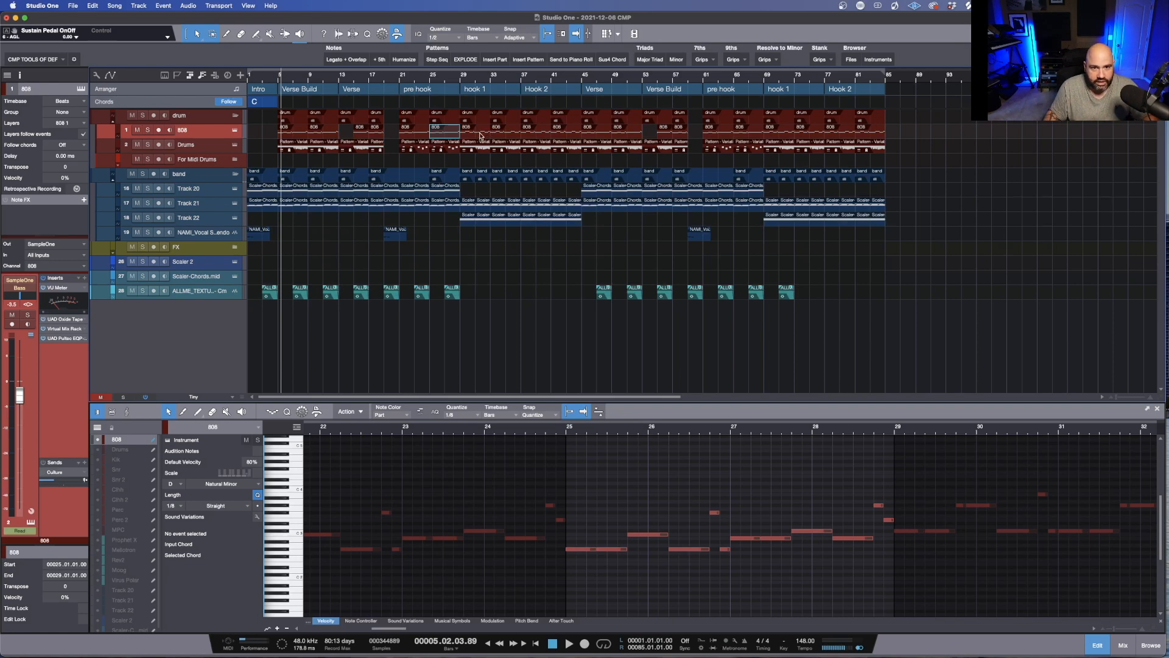
left_click(480, 135)
left_click_drag(678, 430, 558, 224)
scroll(614, 405, "up", 5)
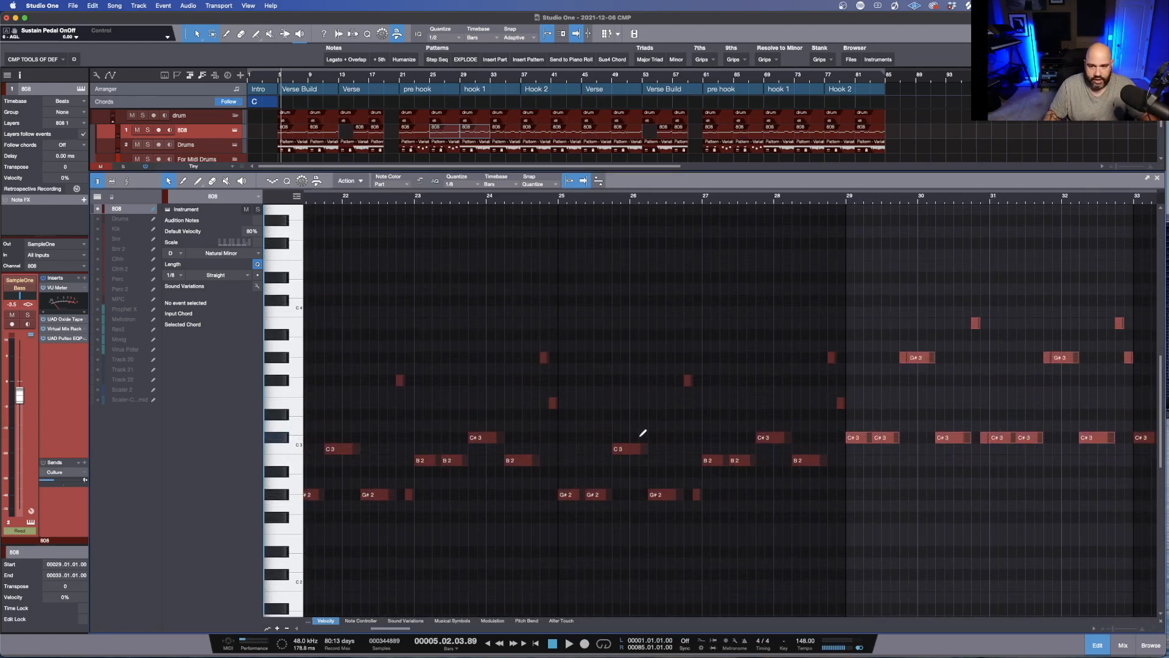
Step: Examine the 808 notes across the pre hook and hook 1 sections, and start song playback from bar 5
scroll(761, 435, "up", 1)
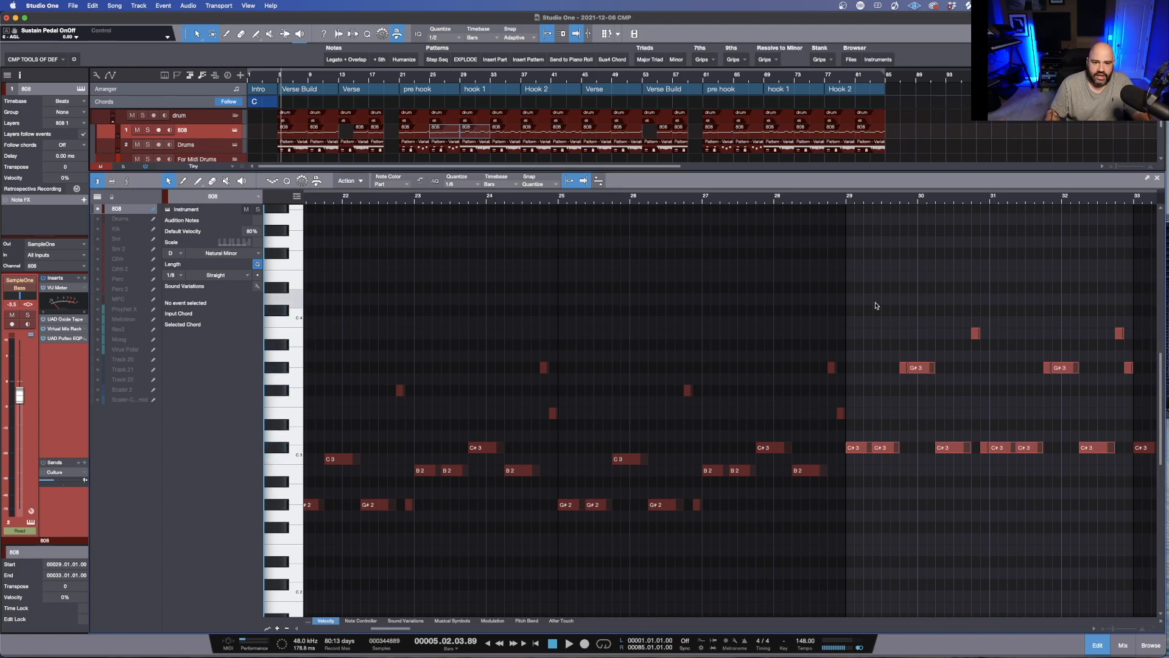
scroll(501, 484, "left", 2)
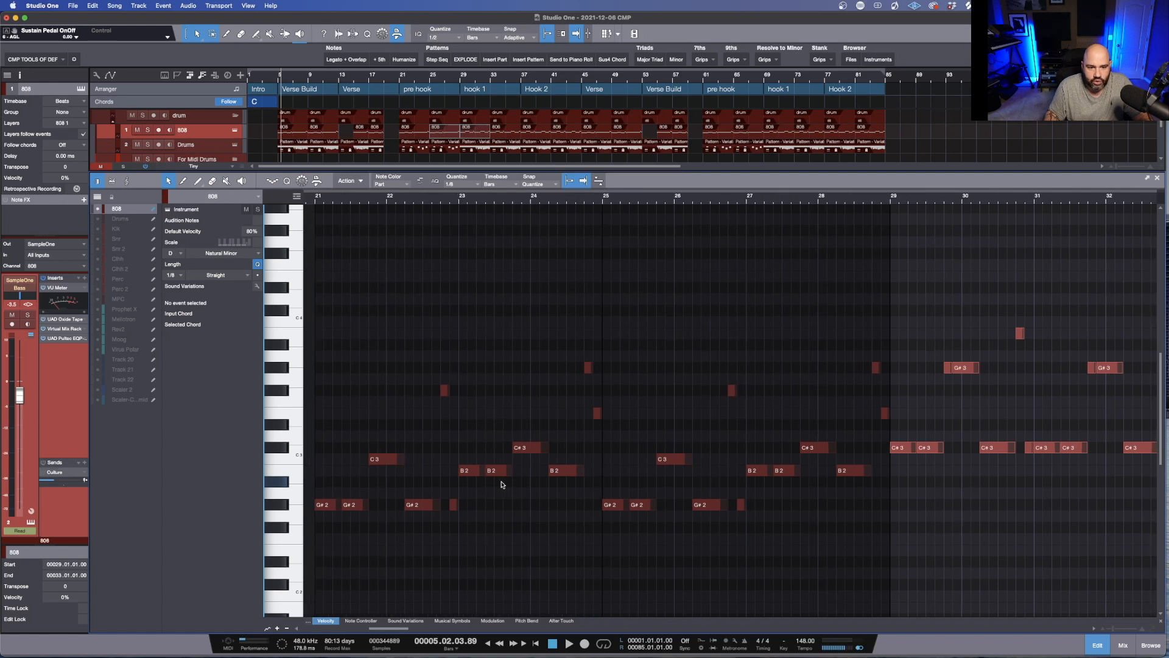
scroll(501, 484, "left", 1)
scroll(372, 482, "right", 1)
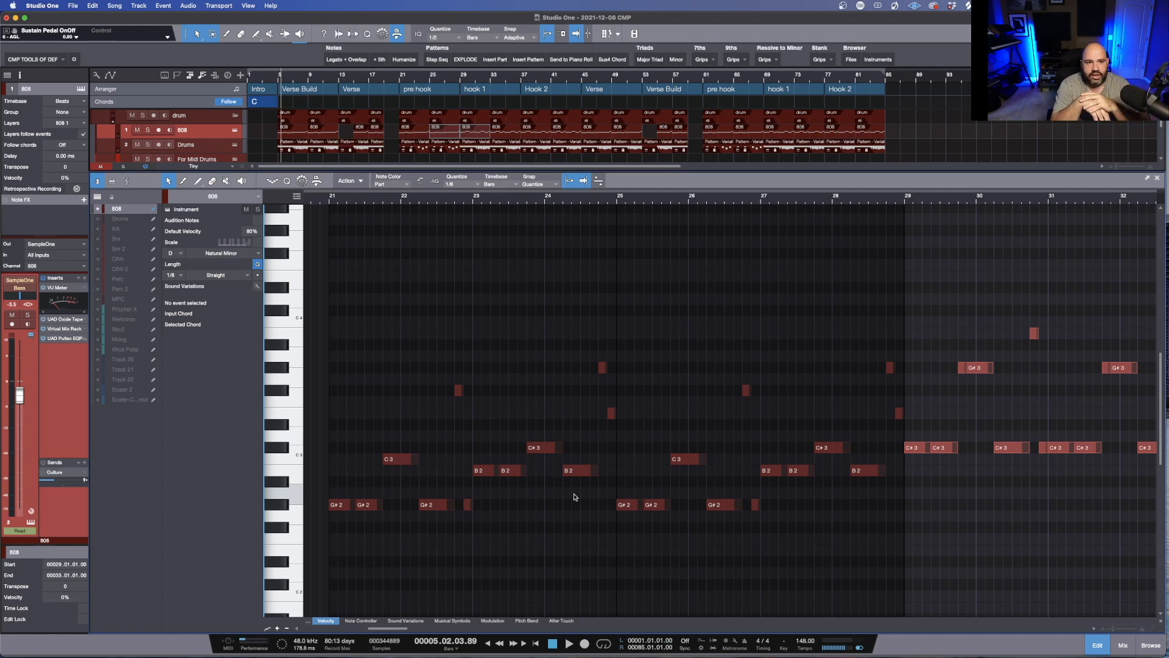
key("space")
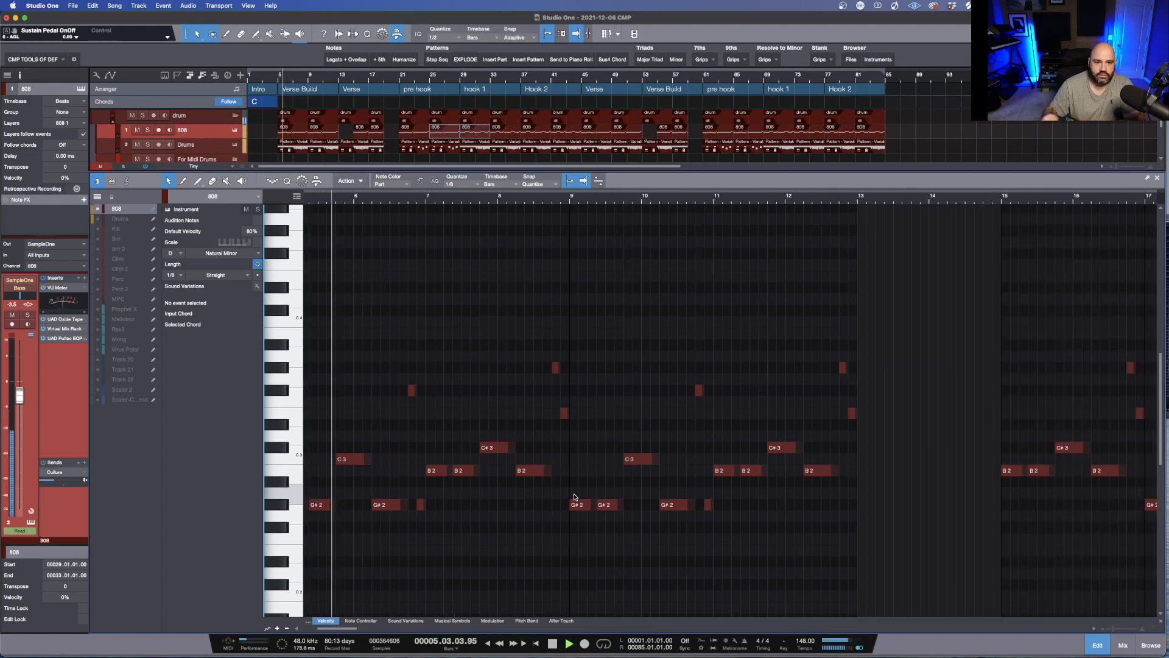